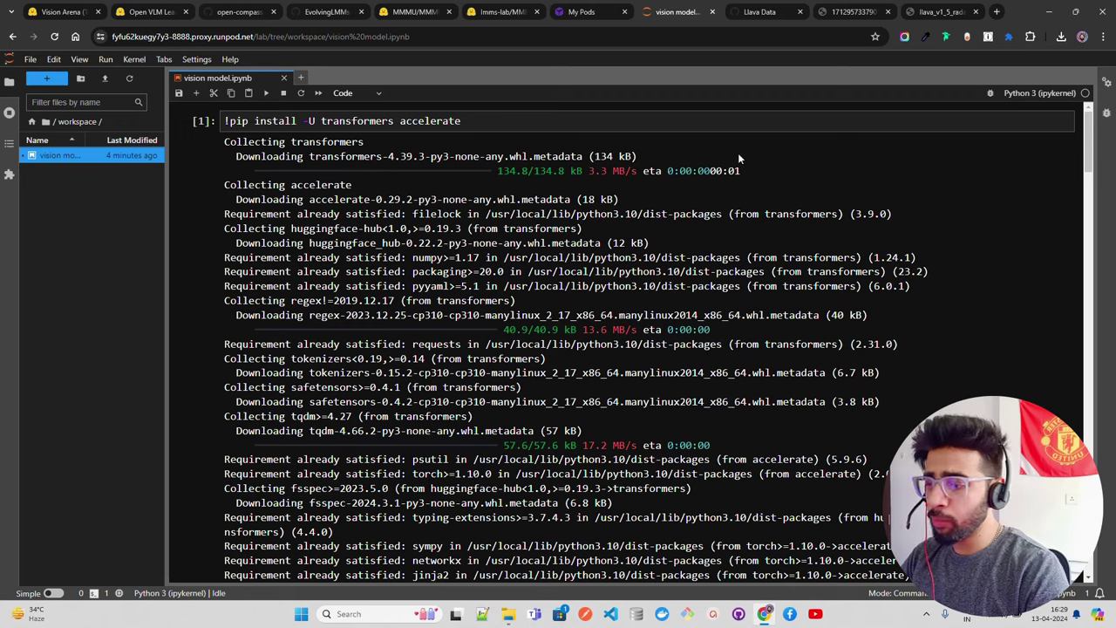
# Step: Scroll the transformers/accelerate install output, then switch to the model comparison table image tab
pyautogui.moveTo(1092, 139); pyautogui.dragTo(931, 61)
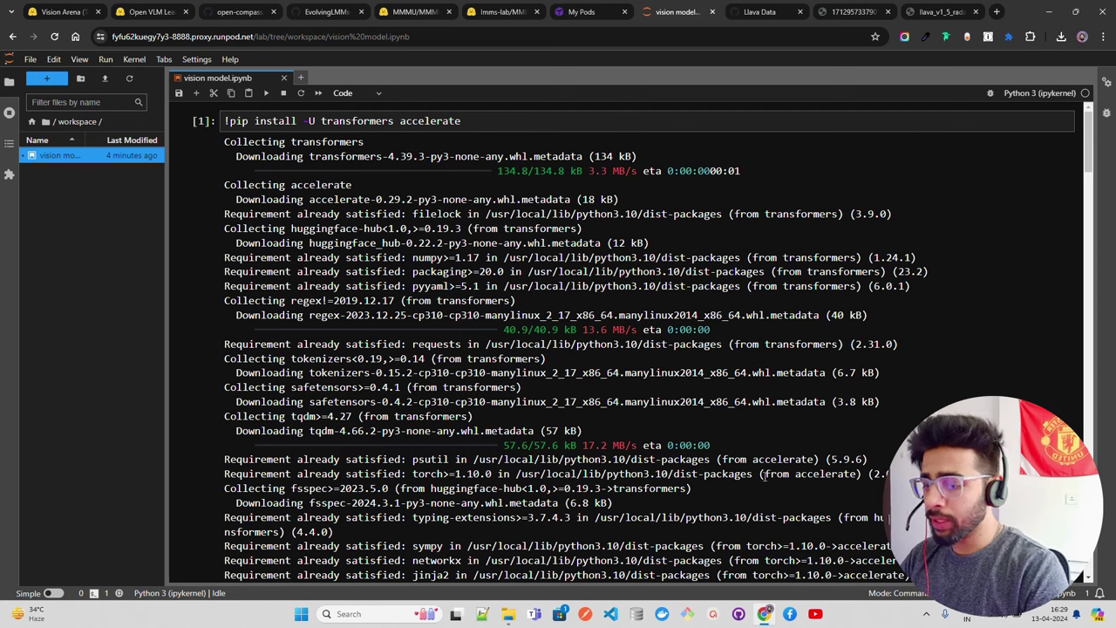
pyautogui.click(851, 11)
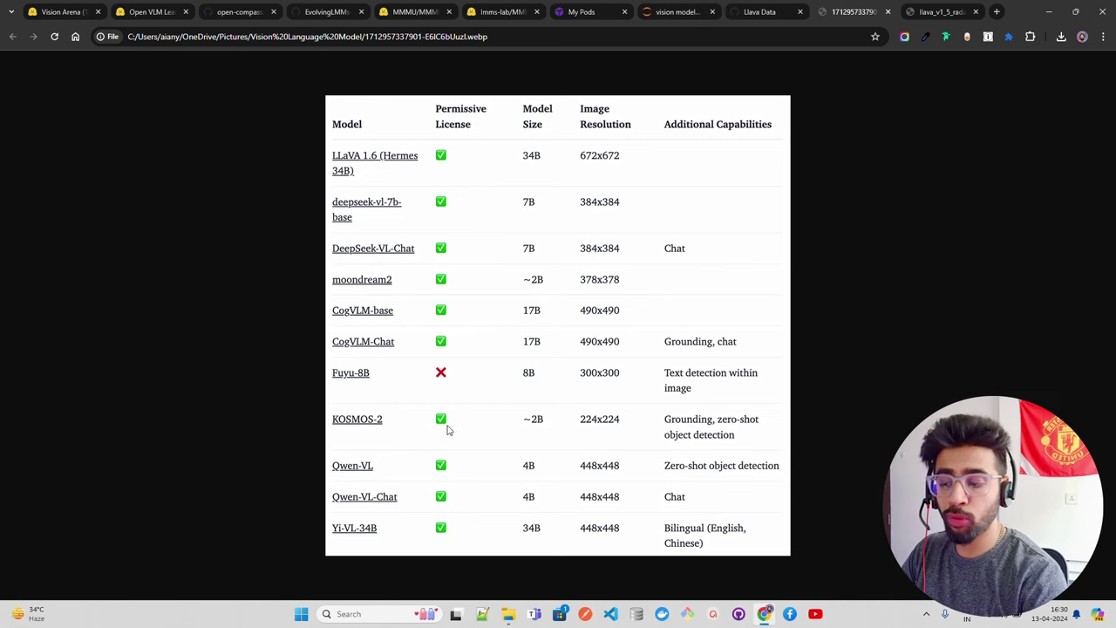
# Step: Open a new browser tab to start a web search
pyautogui.click(997, 12)
# Step: Search 'idefics 9b', open the HuggingFaceM4/idefics-9b-instruct model card and read its IDEFICS description
pyautogui.write('i')
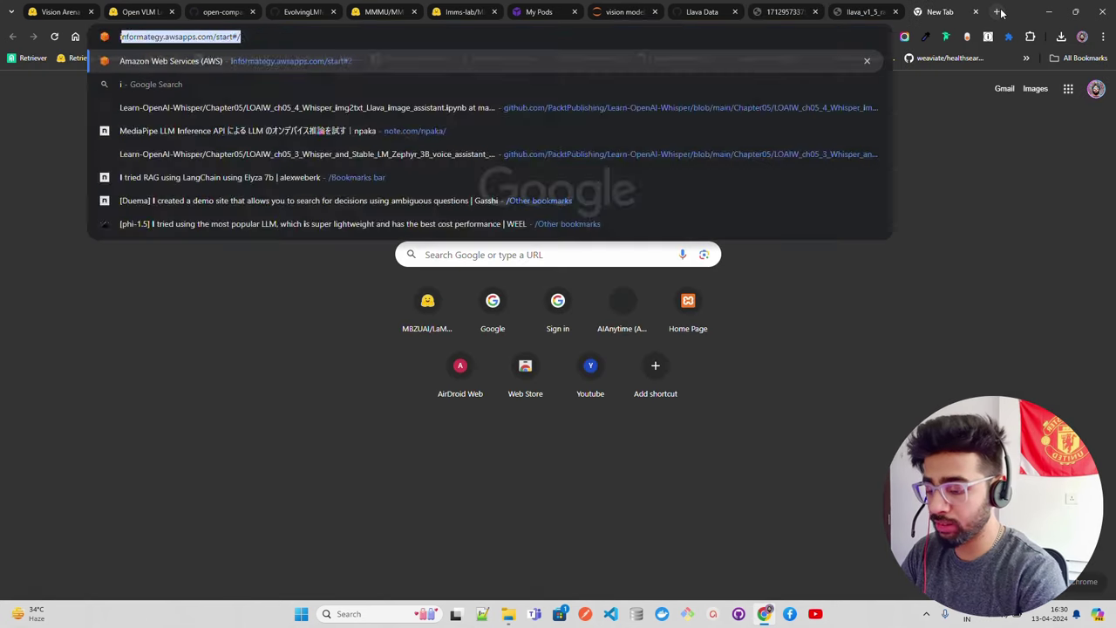
pyautogui.write('defics 9b')
pyautogui.press('Return')
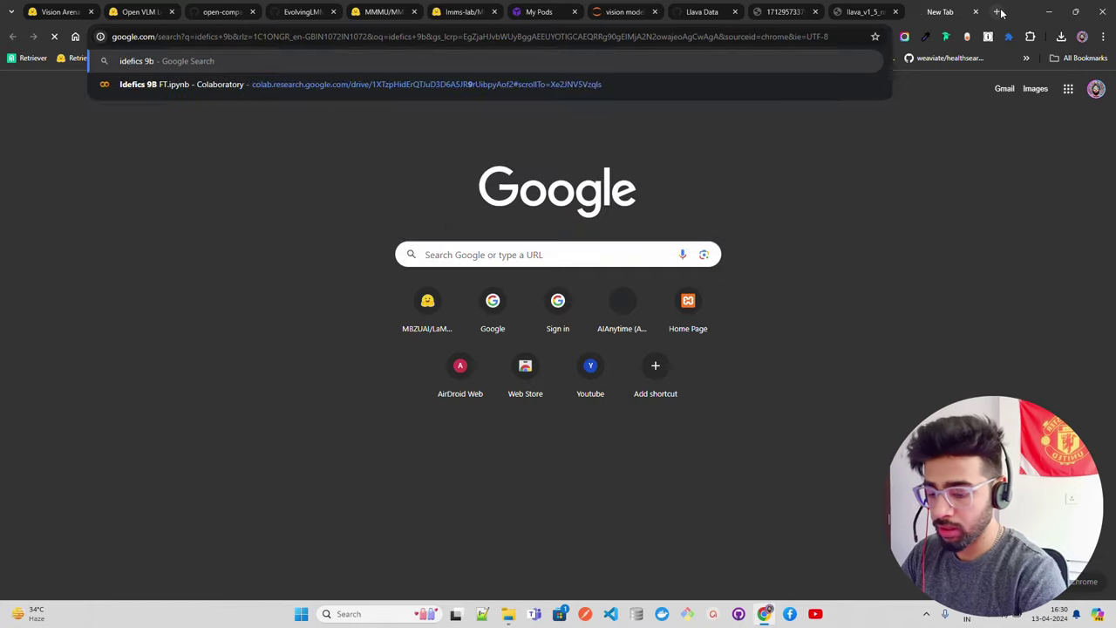
pyautogui.click(287, 192)
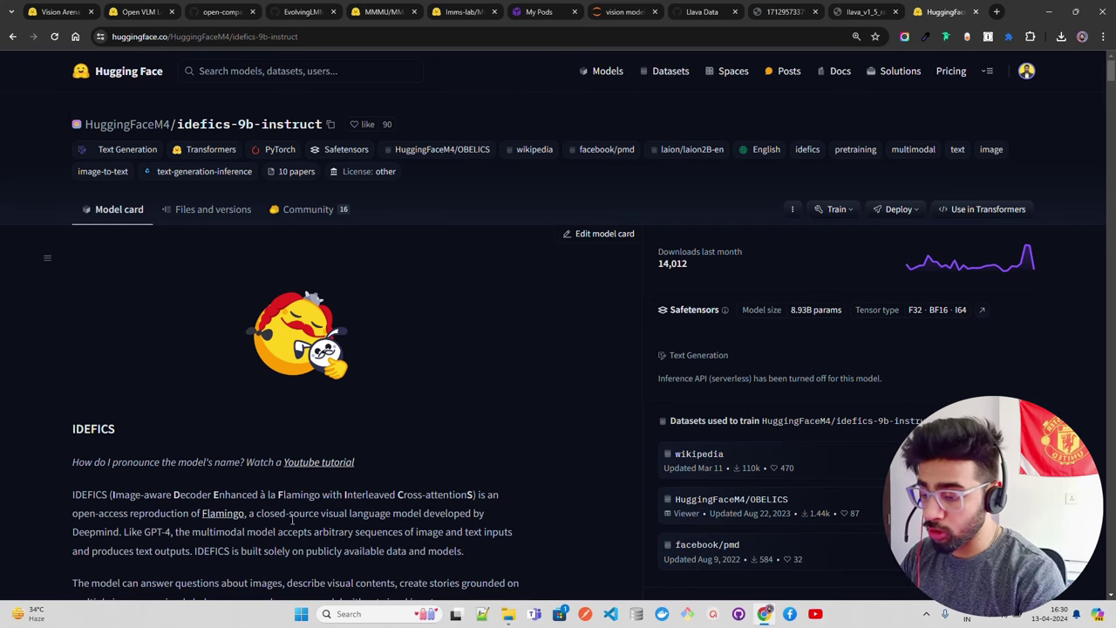
pyautogui.moveTo(340, 518); pyautogui.dragTo(446, 513)
pyautogui.click(200, 556)
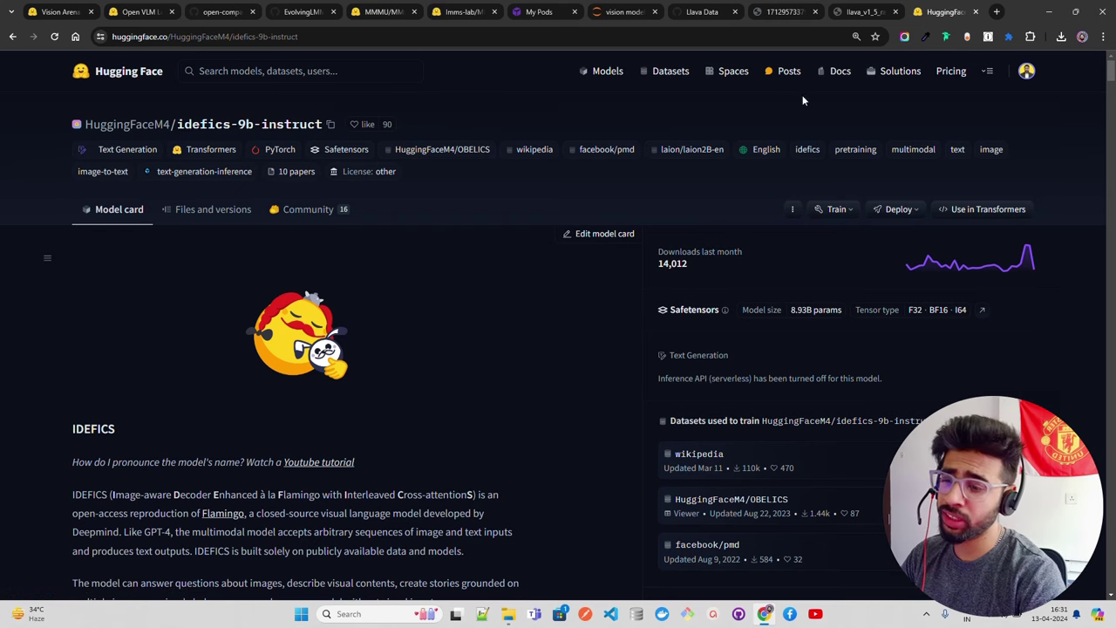
# Step: Glance back at the comparison table image, then switch to the WildVision Arena tab
pyautogui.click(766, 18)
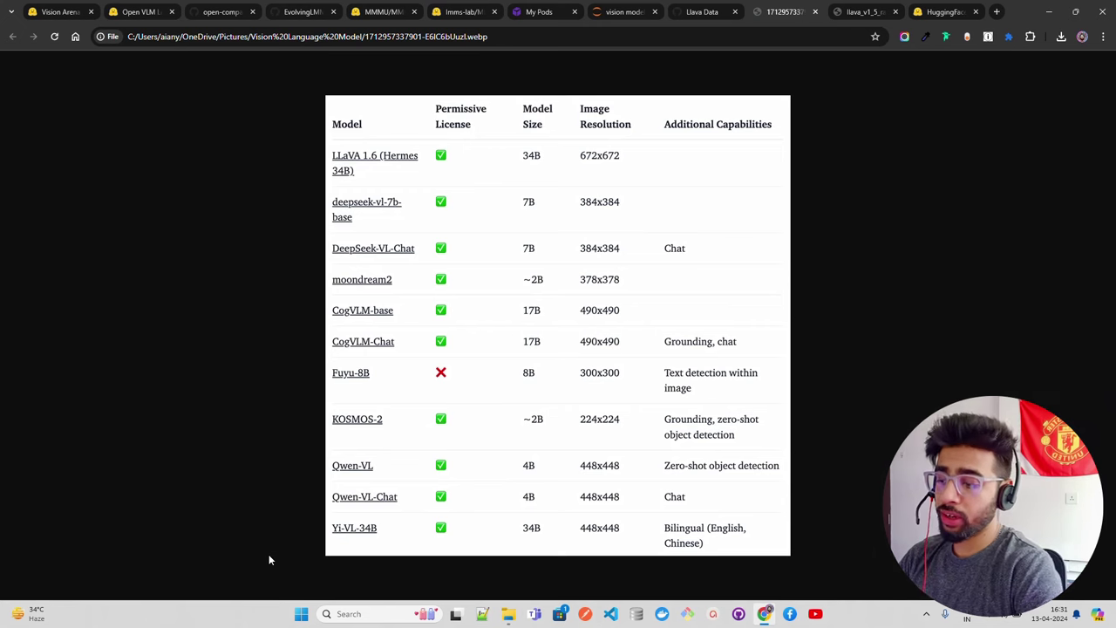
pyautogui.click(65, 11)
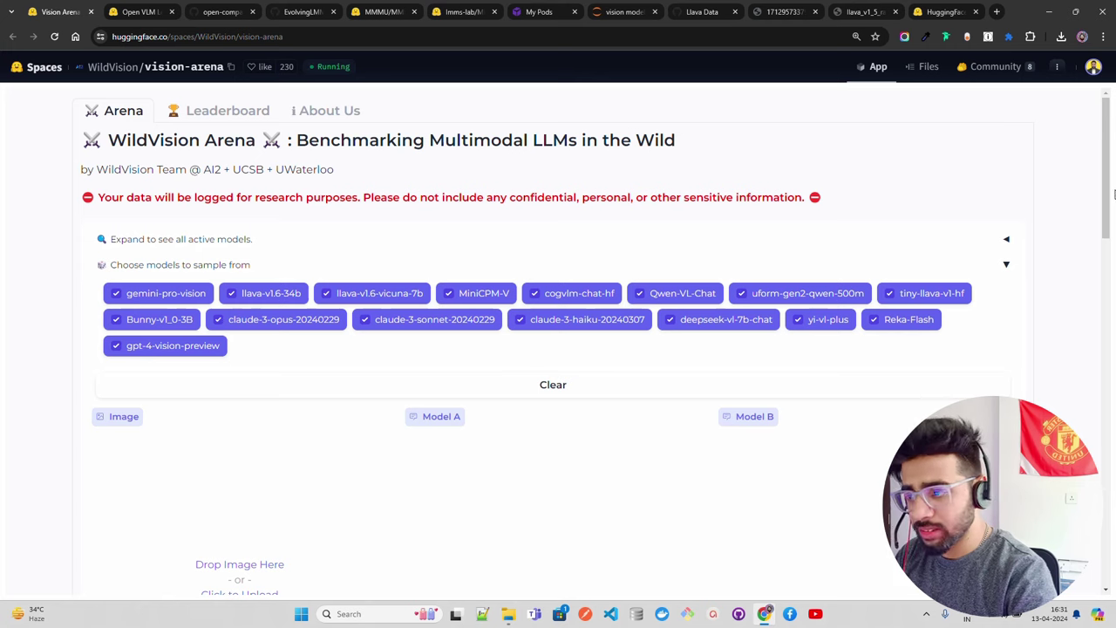
pyautogui.scroll(-1, 1114, 224)
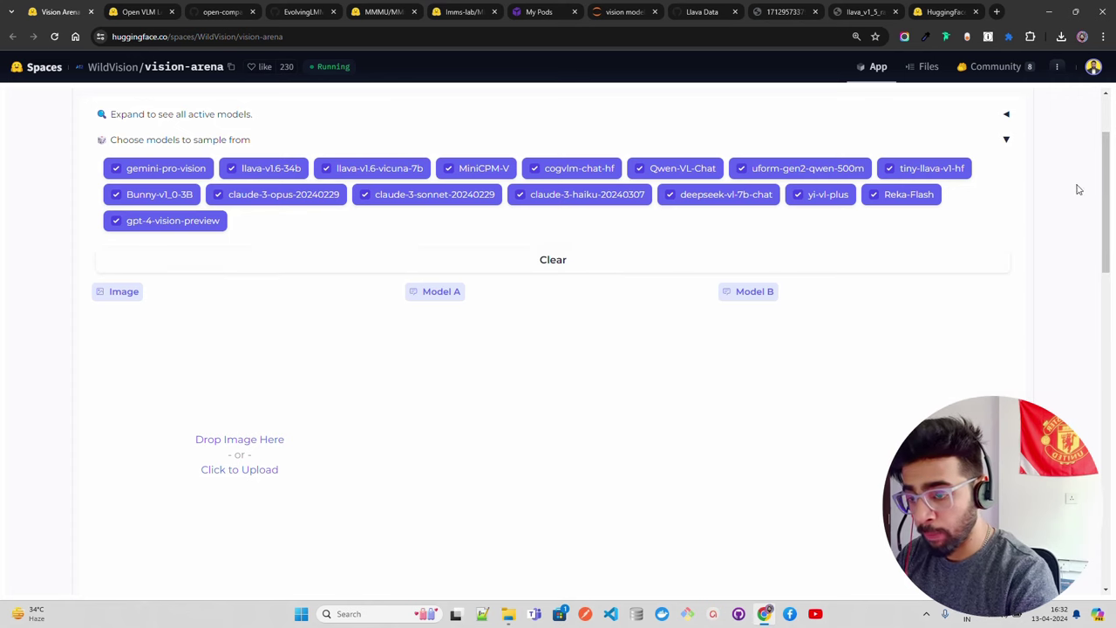
pyautogui.moveTo(1106, 183); pyautogui.dragTo(1114, 262)
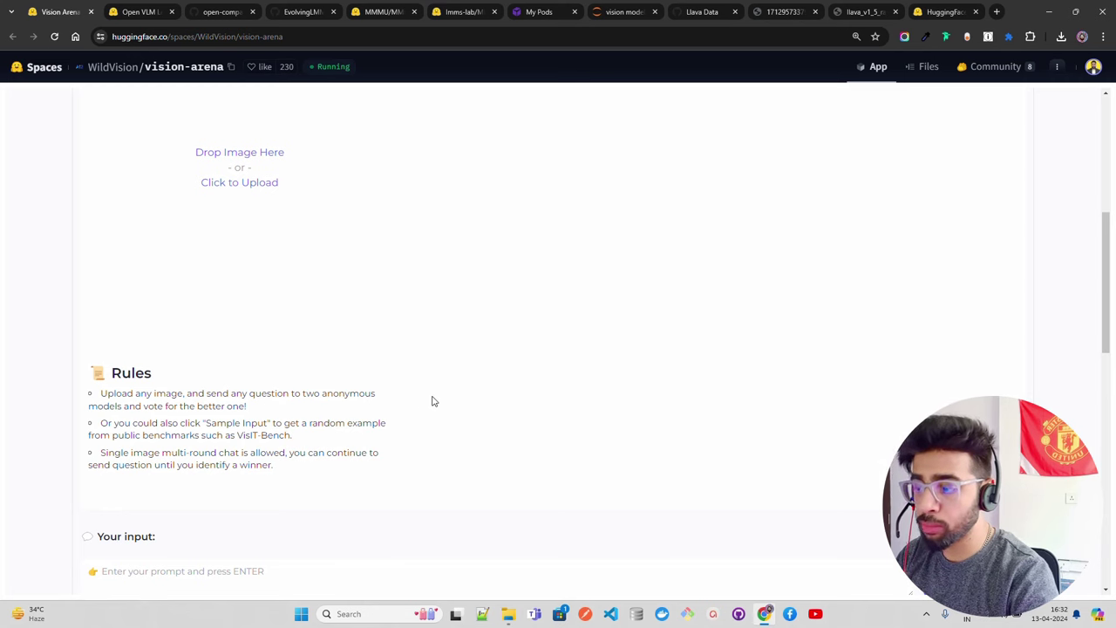
pyautogui.moveTo(1110, 278); pyautogui.dragTo(1103, 199)
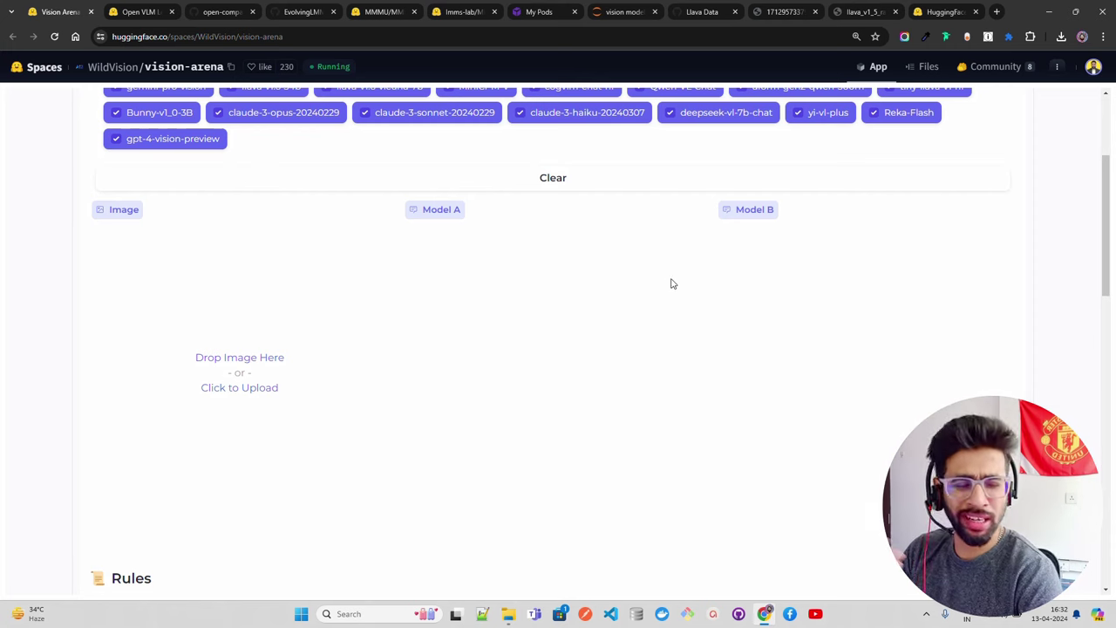
# Step: Scroll to Supported Models, show their links, and load the stadium seating ticket example
pyautogui.moveTo(1109, 201); pyautogui.dragTo(1109, 283)
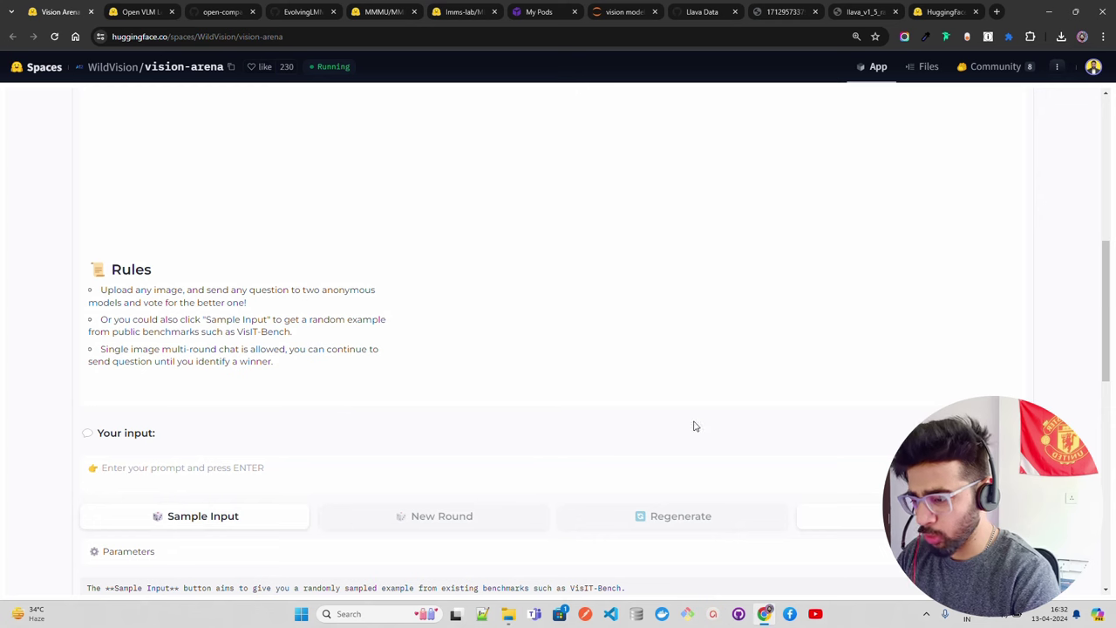
pyautogui.moveTo(1107, 310); pyautogui.dragTo(1108, 386)
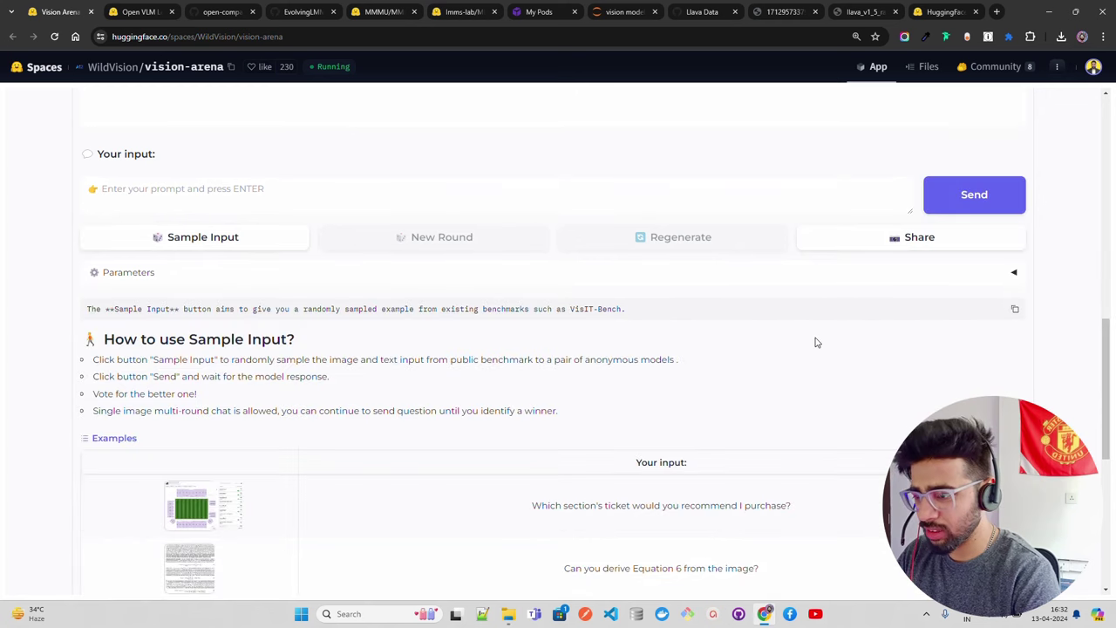
pyautogui.moveTo(1109, 341); pyautogui.dragTo(1111, 400)
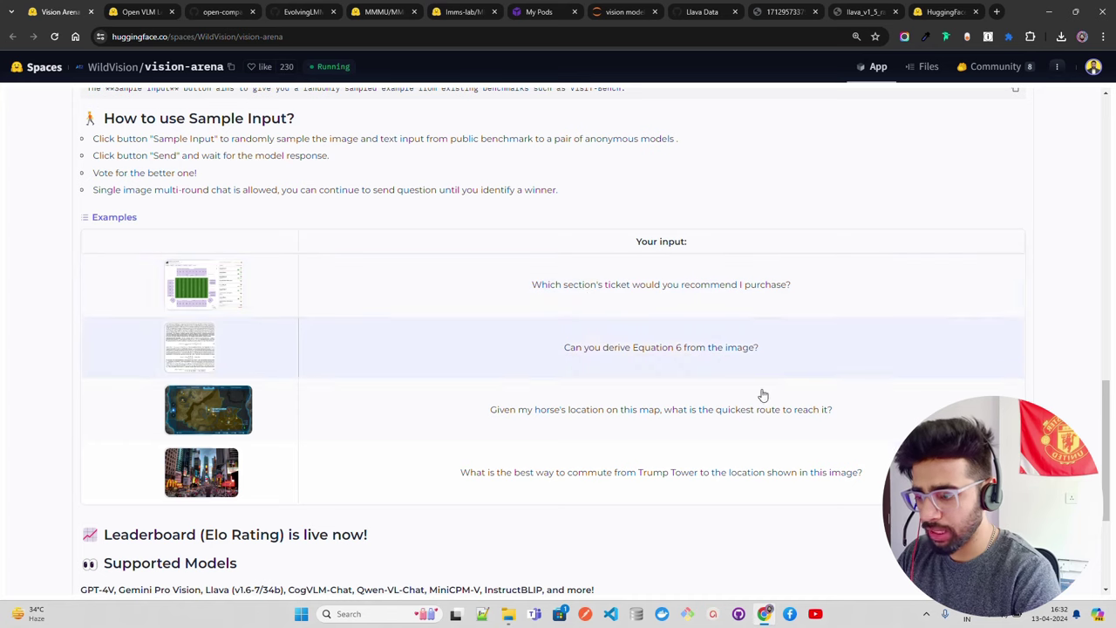
pyautogui.moveTo(1109, 438); pyautogui.dragTo(1112, 497)
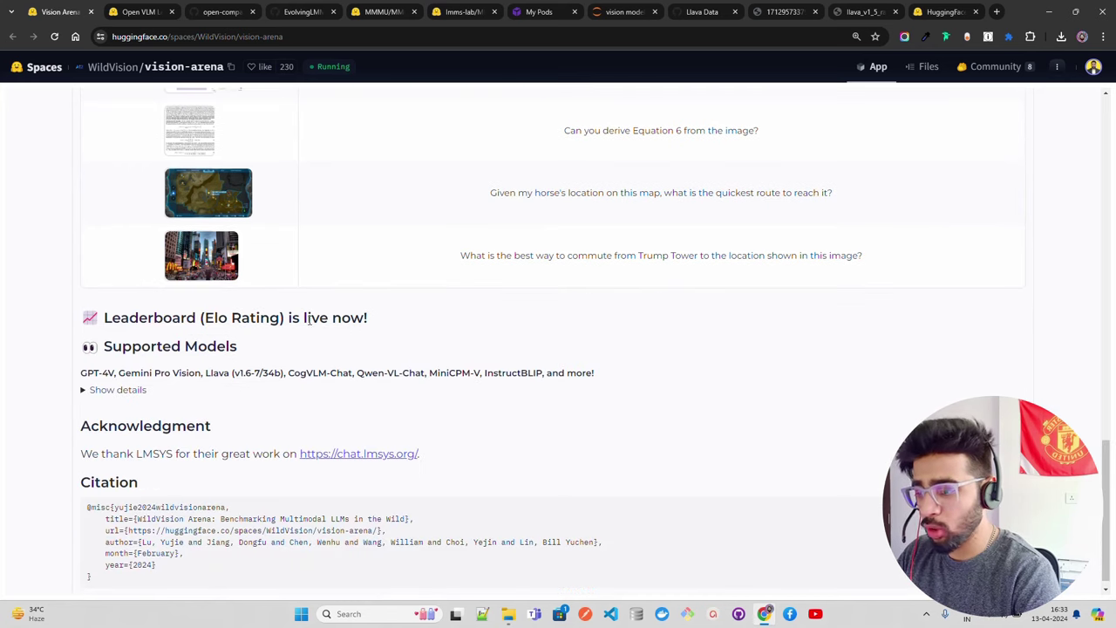
pyautogui.click(94, 391)
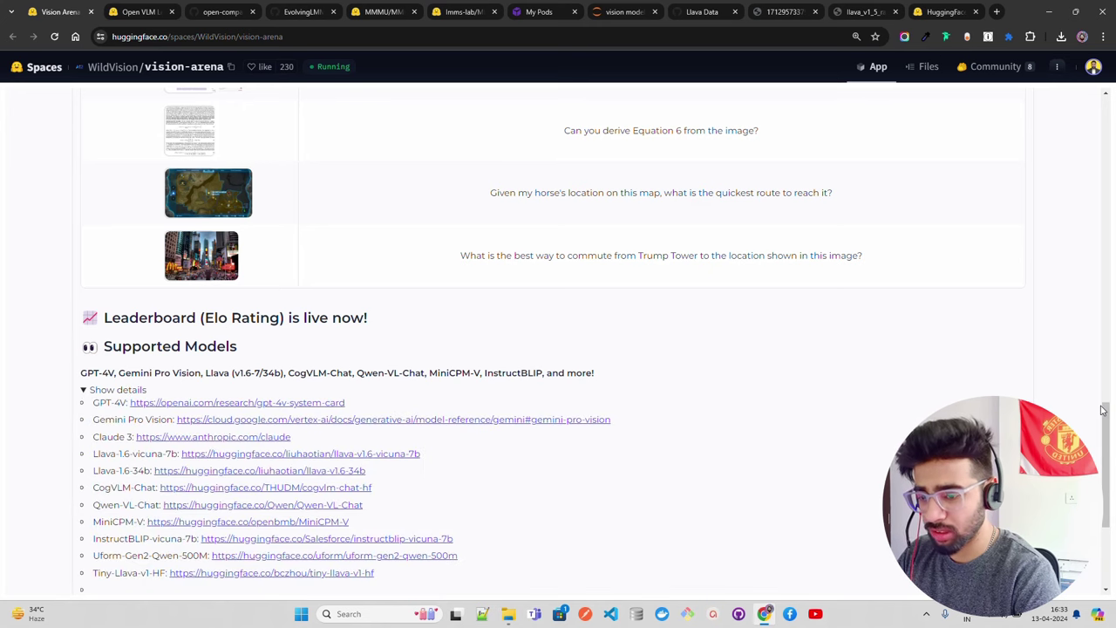
pyautogui.moveTo(1103, 410)
pyautogui.mouseDown()
pyautogui.moveTo(1109, 478)
pyautogui.moveTo(1109, 331)
pyautogui.moveTo(1109, 391)
pyautogui.mouseUp()
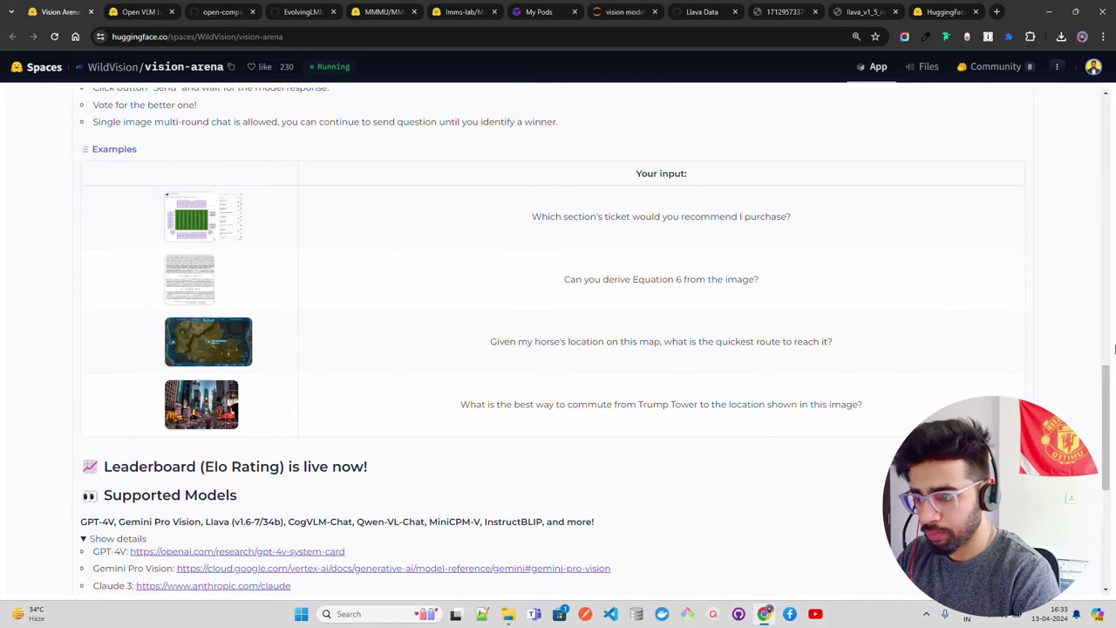
pyautogui.moveTo(1100, 401); pyautogui.dragTo(1078, 208)
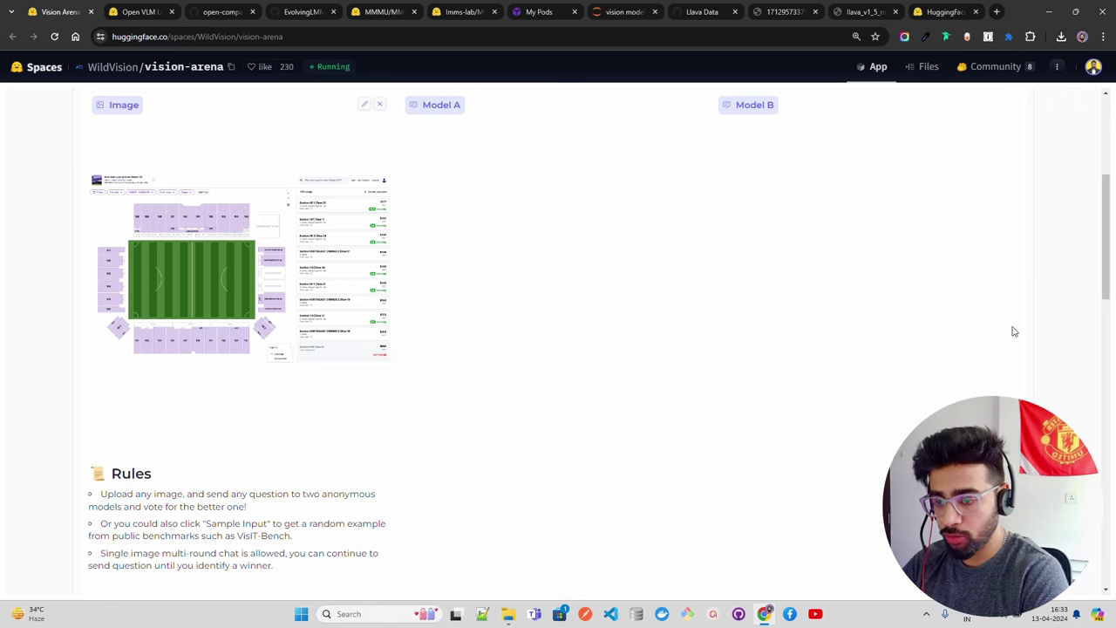
# Step: Submit 'Which section's ticket would you recommend I purchase?' to Model A and Model B
pyautogui.moveTo(1101, 259); pyautogui.dragTo(1100, 316)
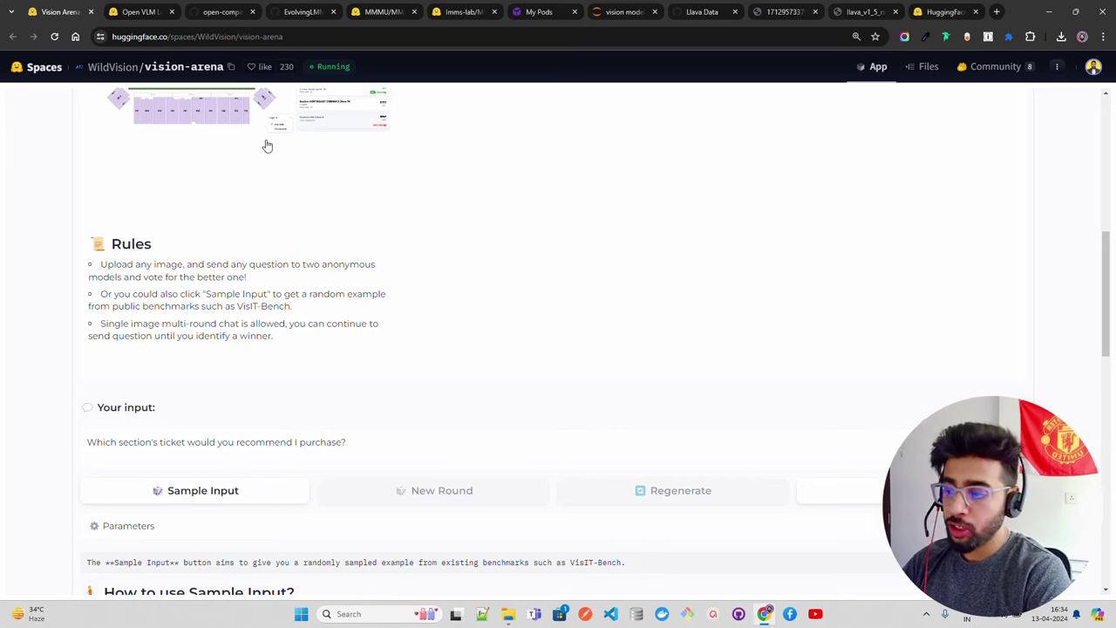
pyautogui.scroll(1, 1102, 350)
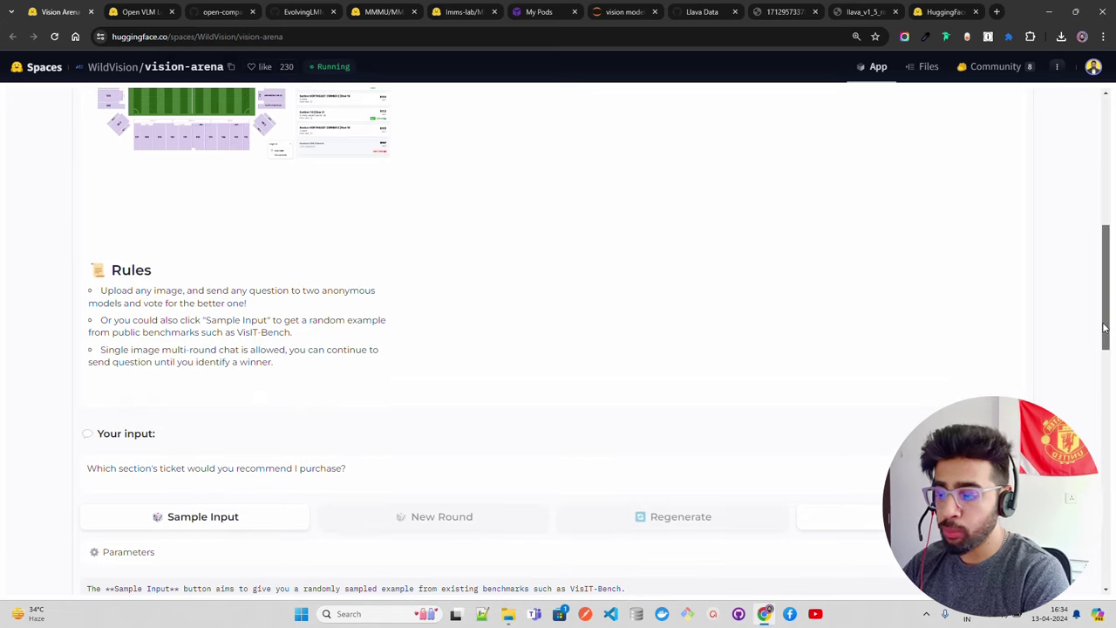
pyautogui.scroll(3, 1097, 298)
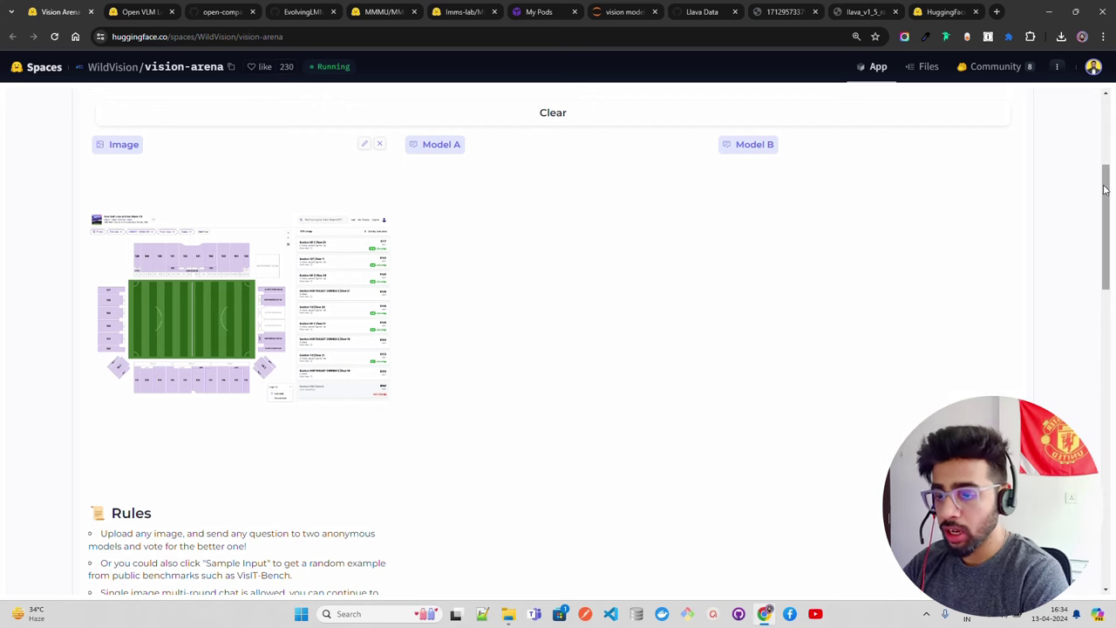
pyautogui.scroll(-3, 1107, 226)
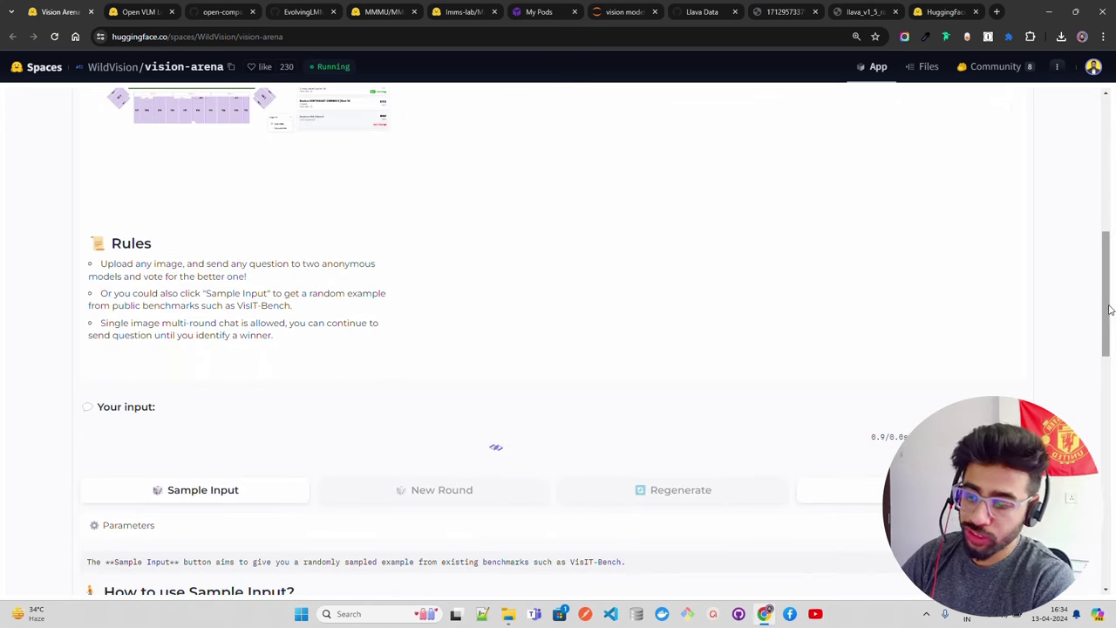
pyautogui.moveTo(1108, 297); pyautogui.dragTo(1106, 226)
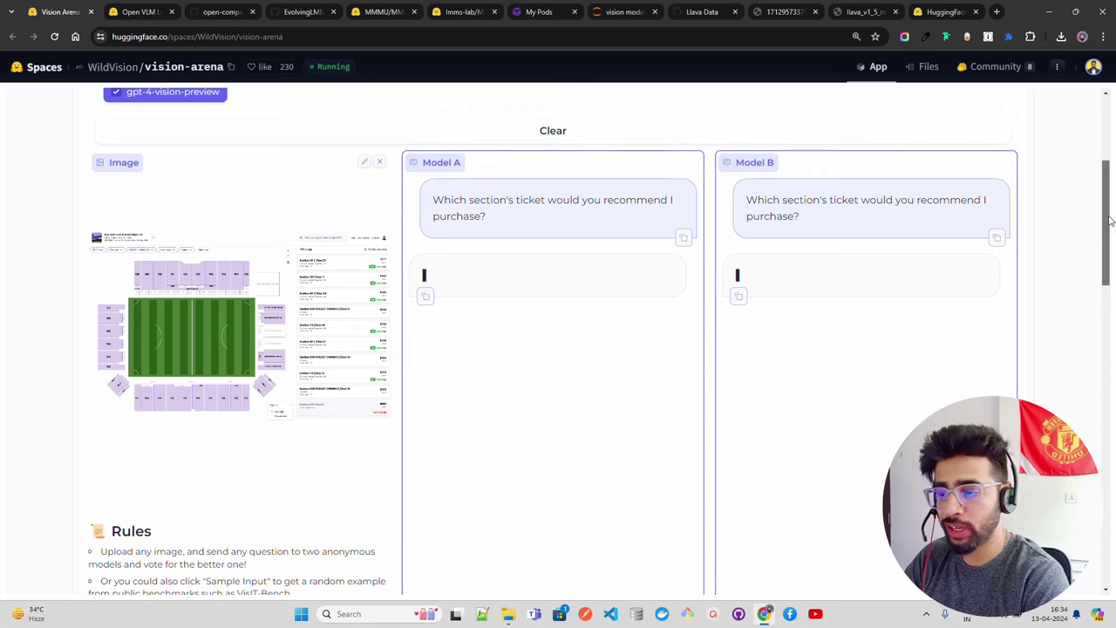
# Step: Scroll through both models' answers, then bring up the save options for the stadium image
pyautogui.moveTo(1105, 209)
pyautogui.mouseDown()
pyautogui.moveTo(1106, 222)
pyautogui.moveTo(1106, 148)
pyautogui.moveTo(1104, 262)
pyautogui.moveTo(1104, 224)
pyautogui.mouseUp()
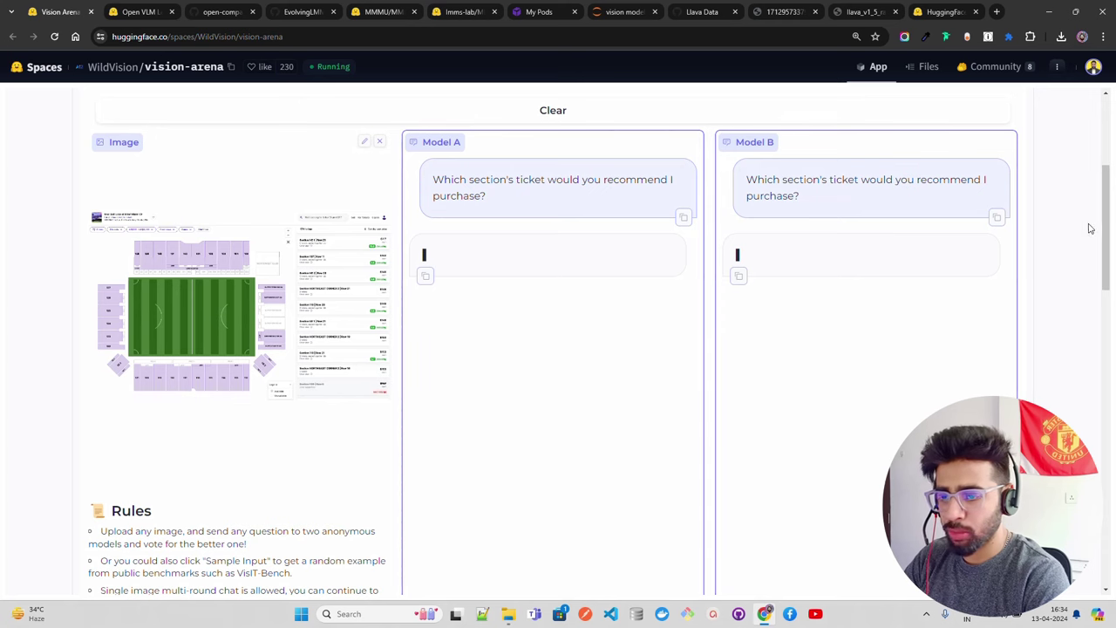
pyautogui.moveTo(1104, 225); pyautogui.dragTo(1102, 189)
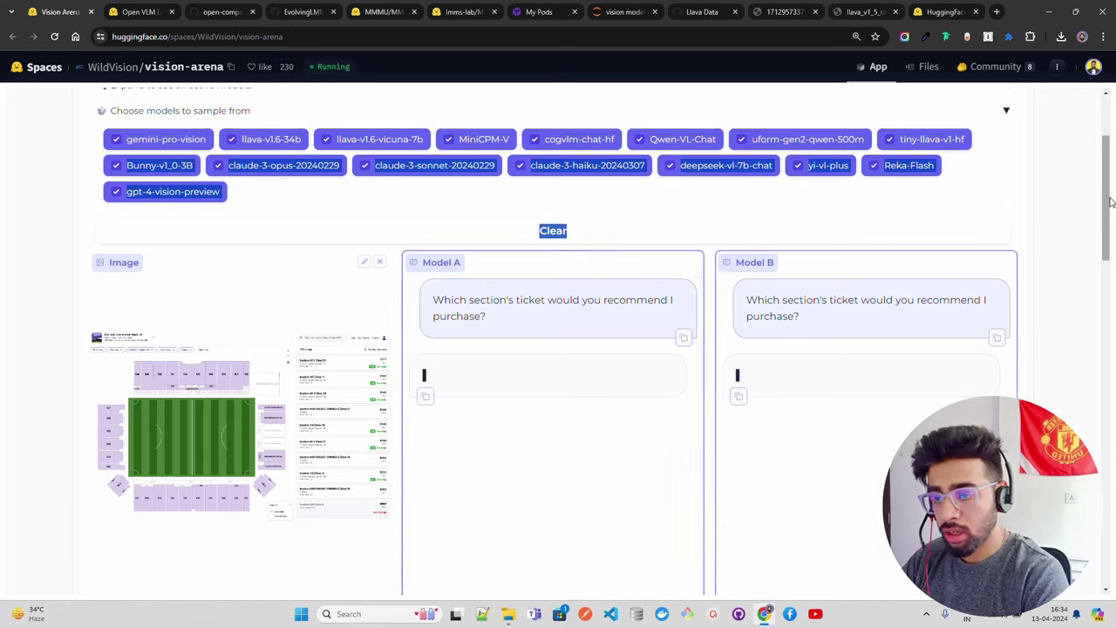
pyautogui.moveTo(1101, 189); pyautogui.dragTo(1112, 228)
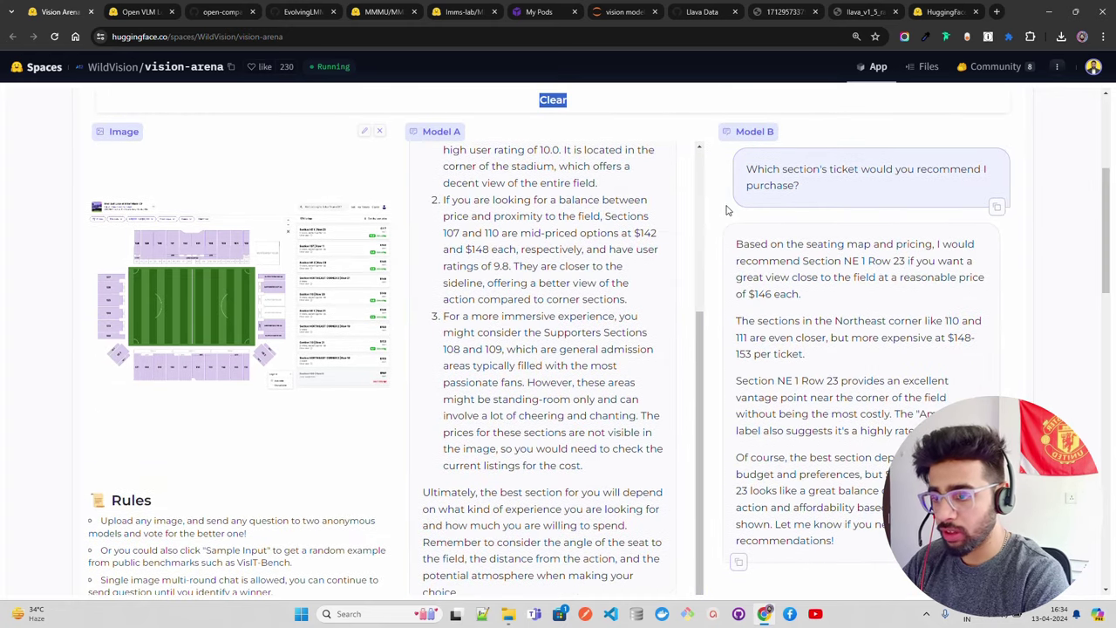
pyautogui.scroll(3, 703, 166)
pyautogui.click(1081, 189)
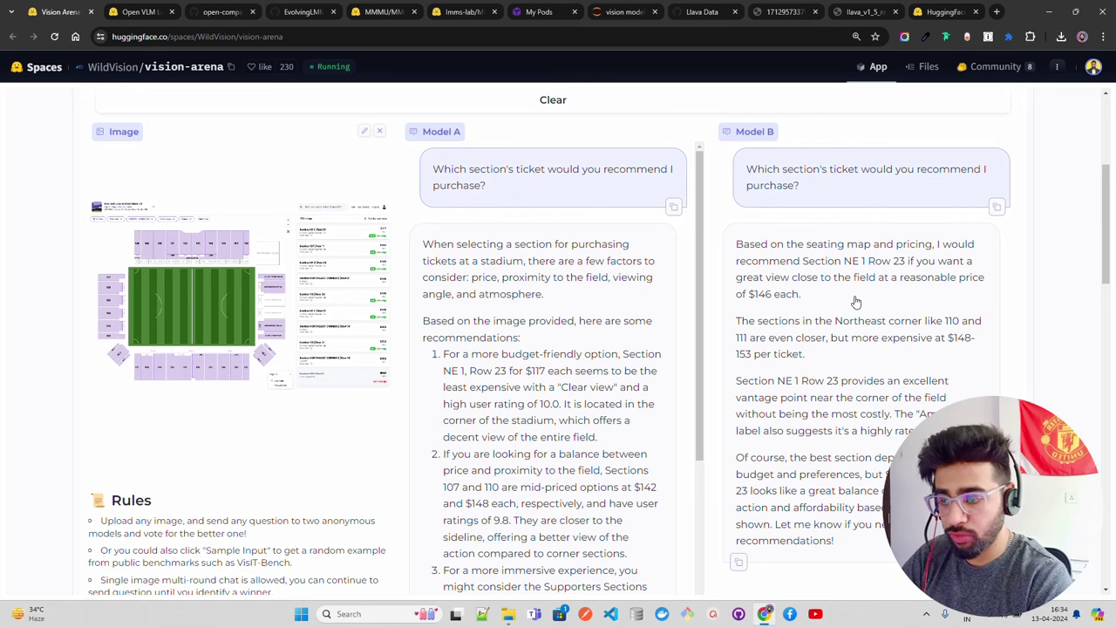
pyautogui.rightClick(165, 275)
# Step: Save the stadium image as download.png in Downloads, replacing the old file, and open it
pyautogui.click(202, 302)
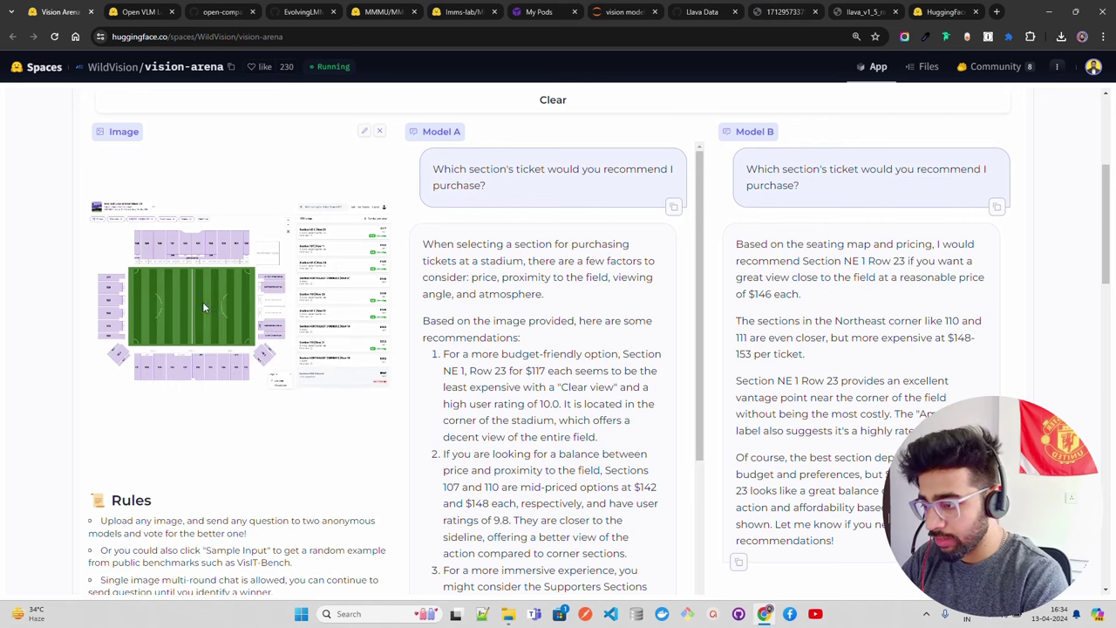
pyautogui.click(63, 229)
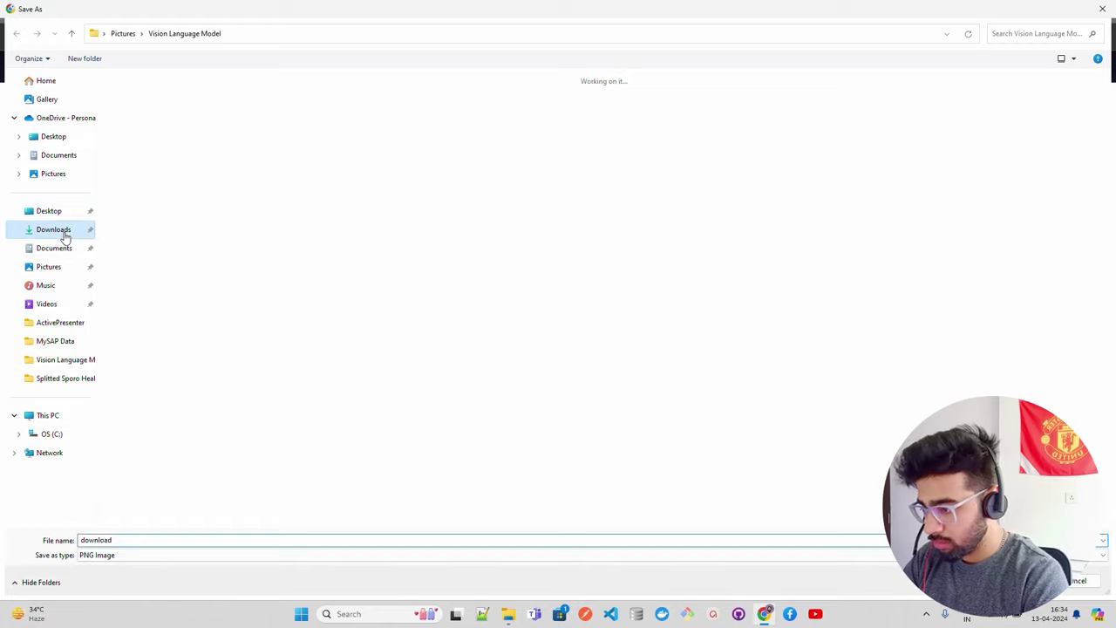
pyautogui.press('Return')
pyautogui.press('Left')
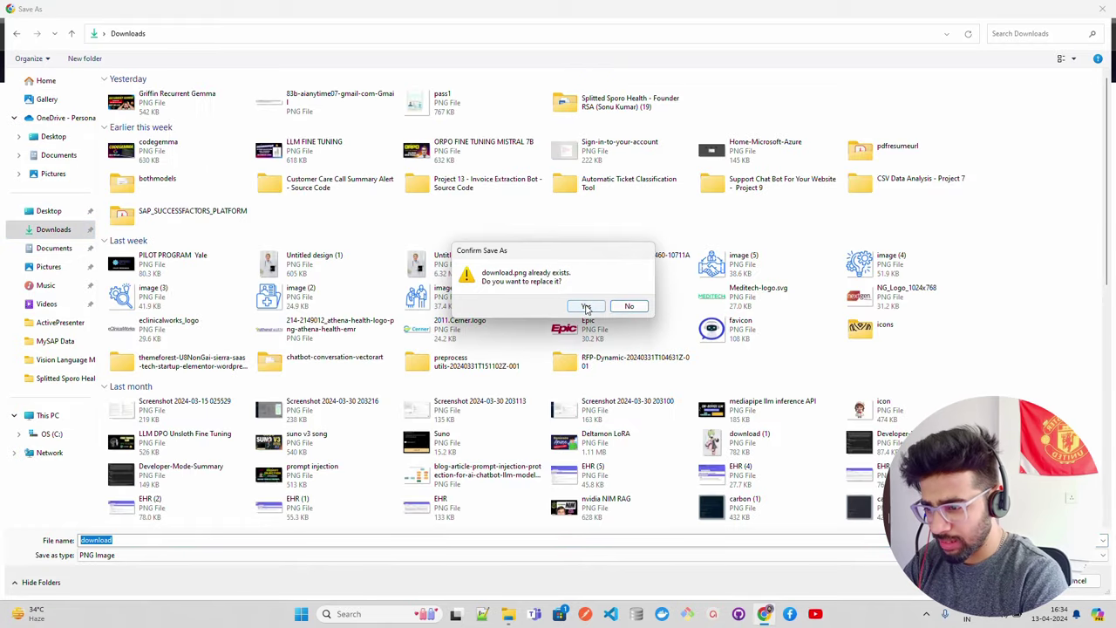
pyautogui.press('Return')
pyautogui.click(1062, 37)
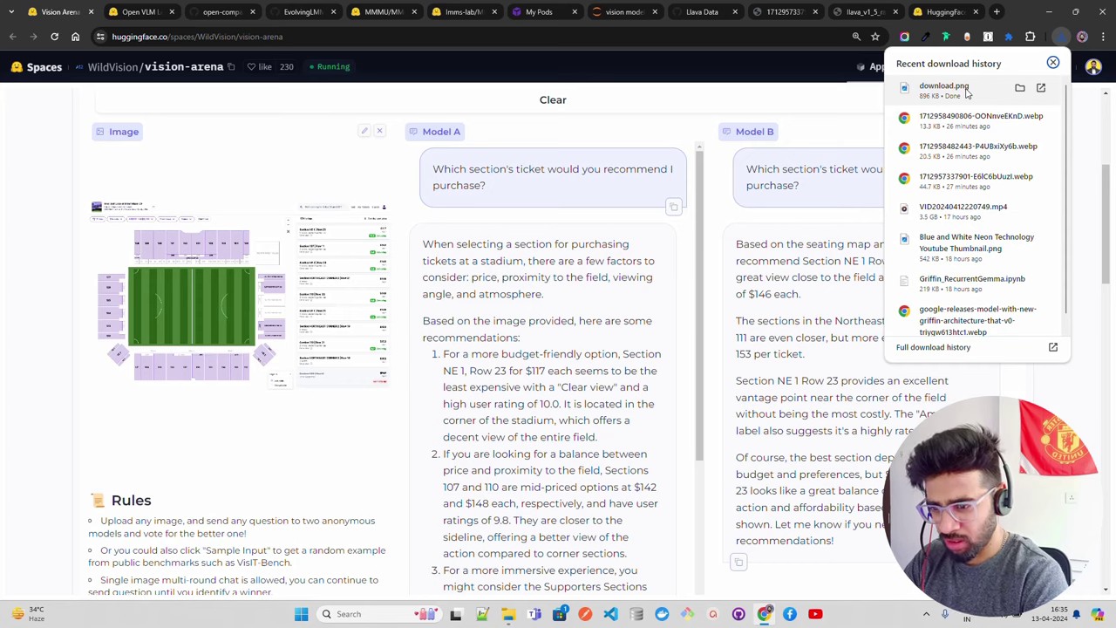
pyautogui.click(966, 92)
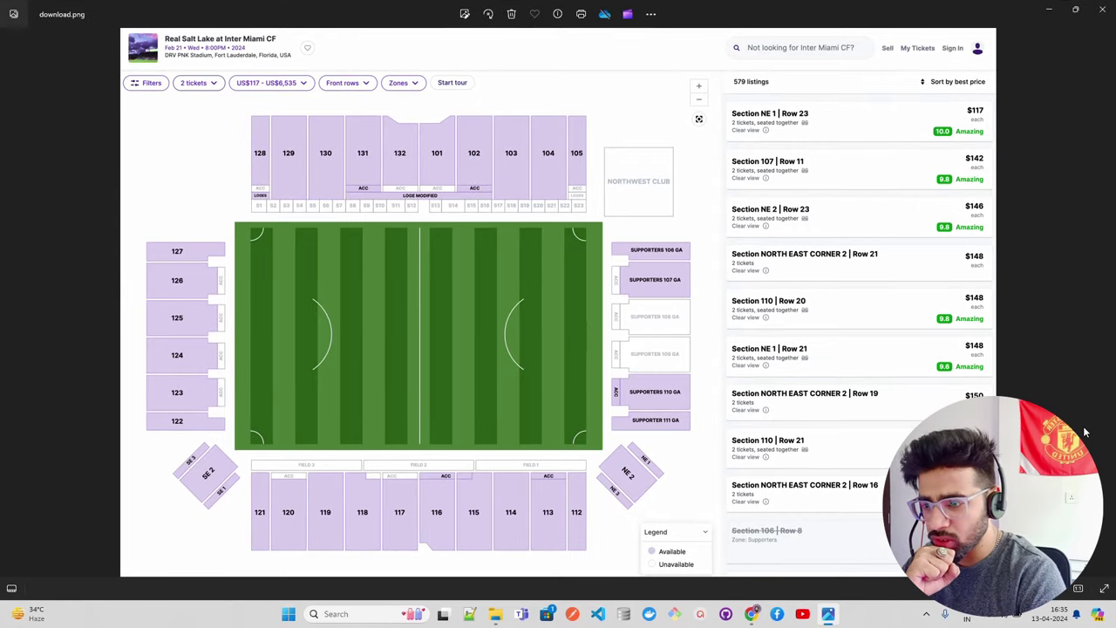
# Step: Minimise the Photos viewer, briefly restore it, then minimise it again to see the answers
pyautogui.click(1049, 9)
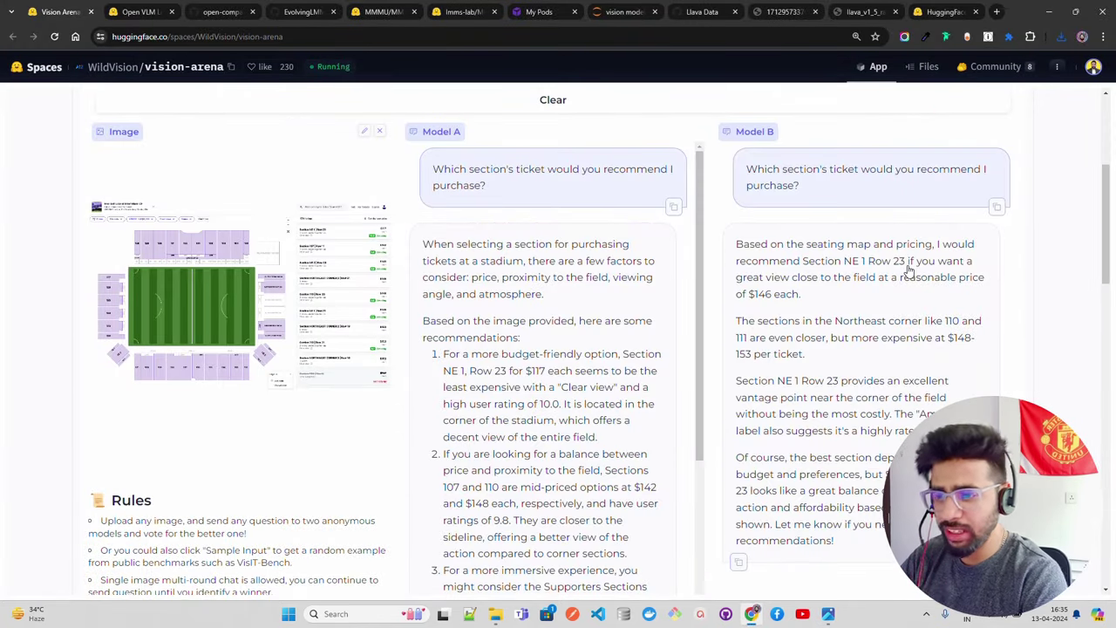
pyautogui.click(828, 614)
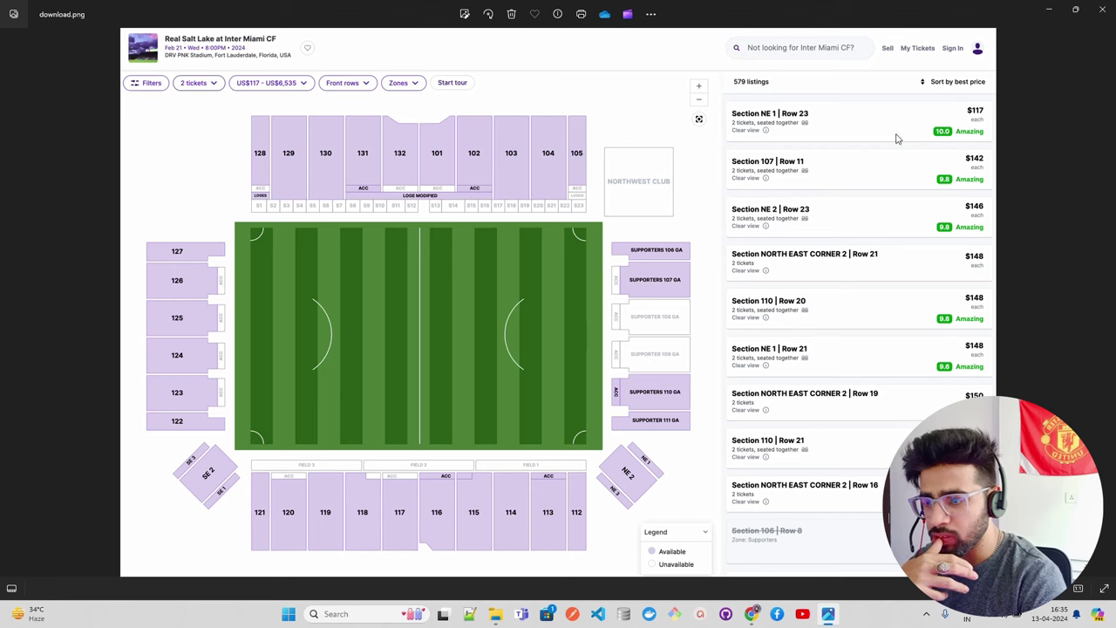
pyautogui.click(1050, 9)
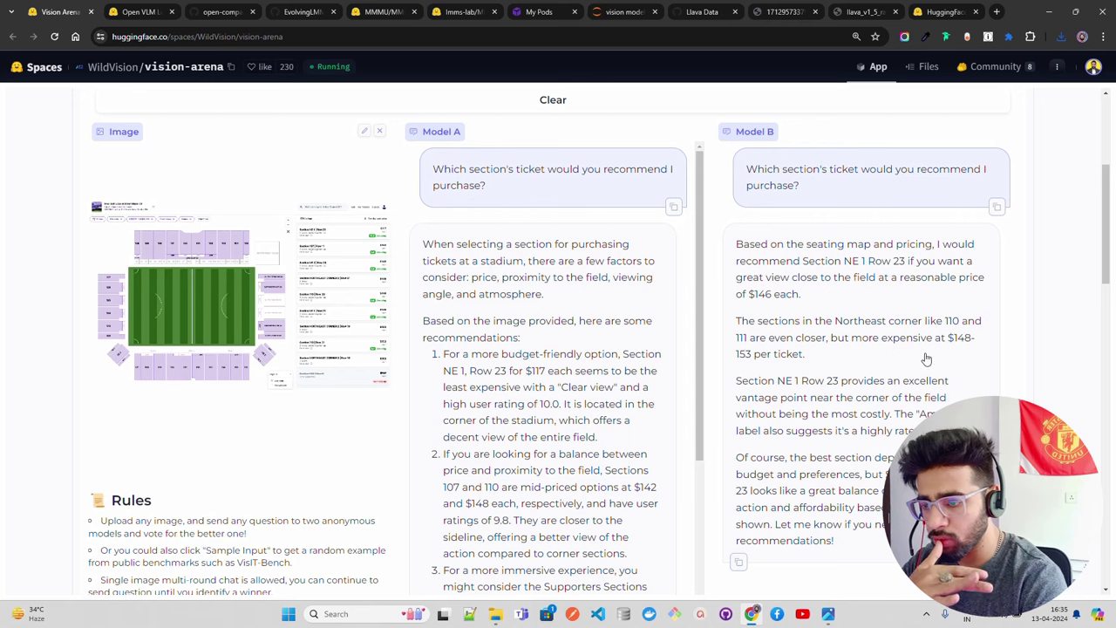
# Step: Bring download.png back up to compare its $146 listing with Model B's recommendation
pyautogui.click(829, 614)
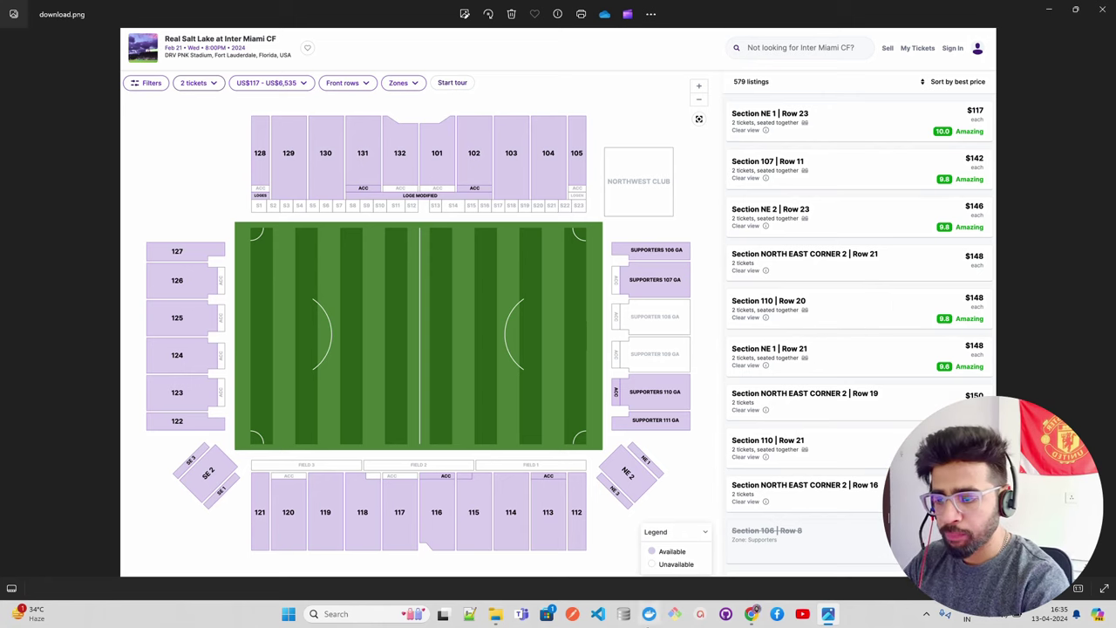
# Step: Compare the stadium ticket listings in Photos against Model A's answer, scrolling through the answer
pyautogui.click(751, 614)
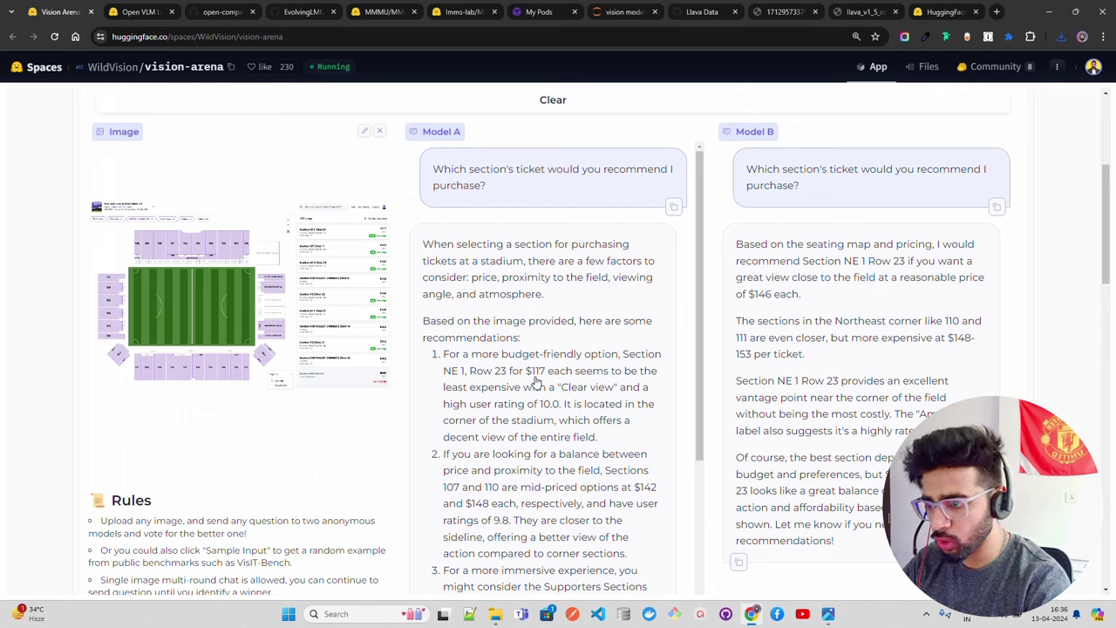
pyautogui.click(828, 614)
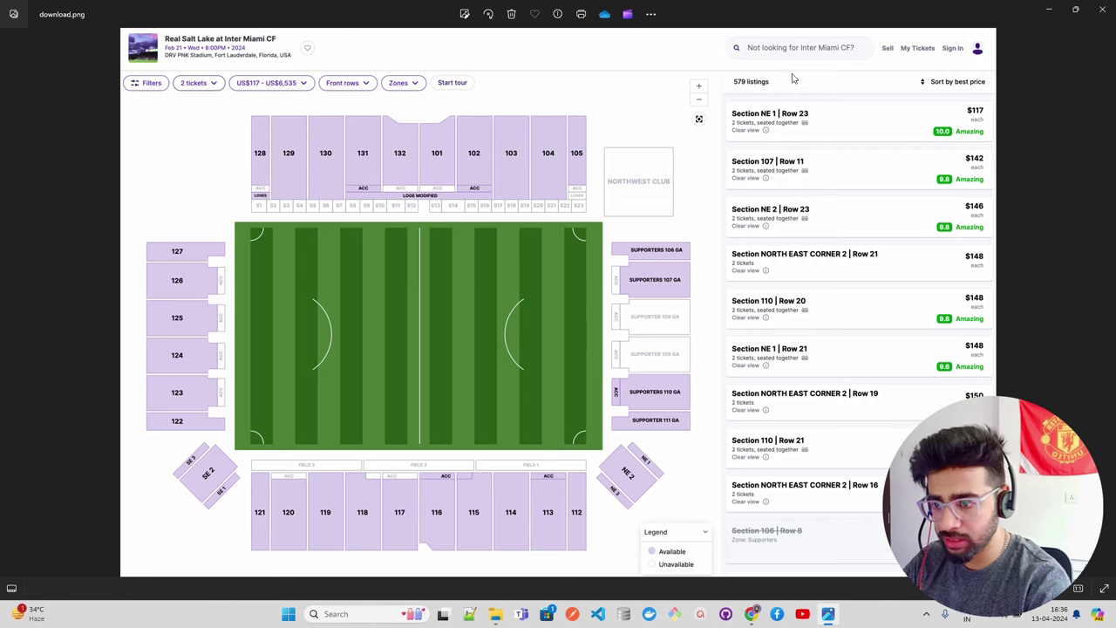
pyautogui.click(751, 614)
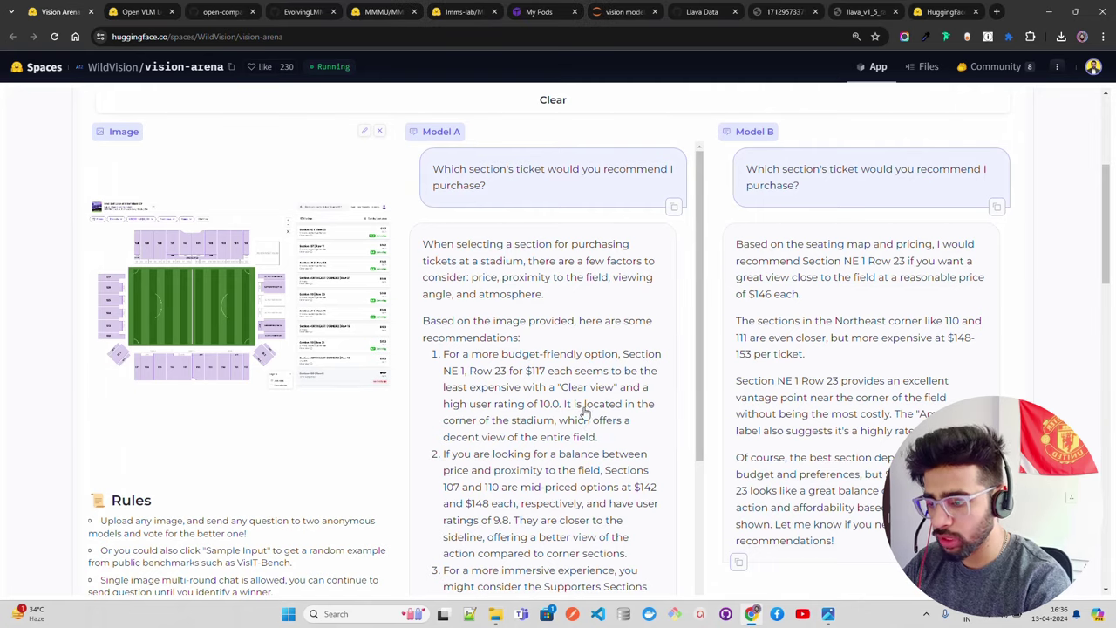
pyautogui.click(828, 614)
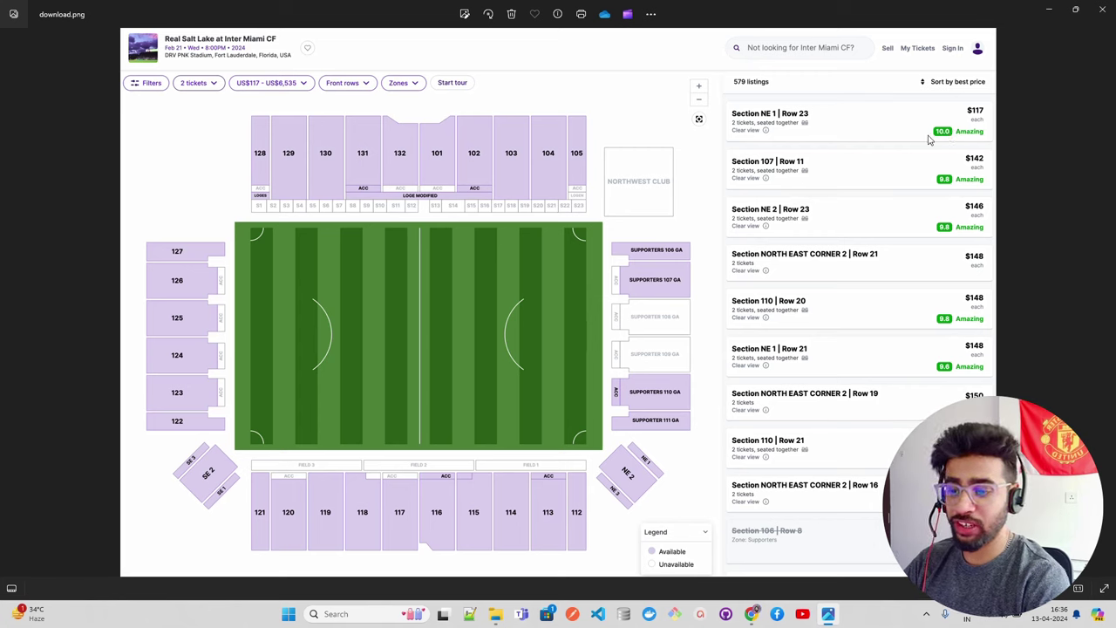
pyautogui.click(756, 611)
pyautogui.scroll(-2, 703, 397)
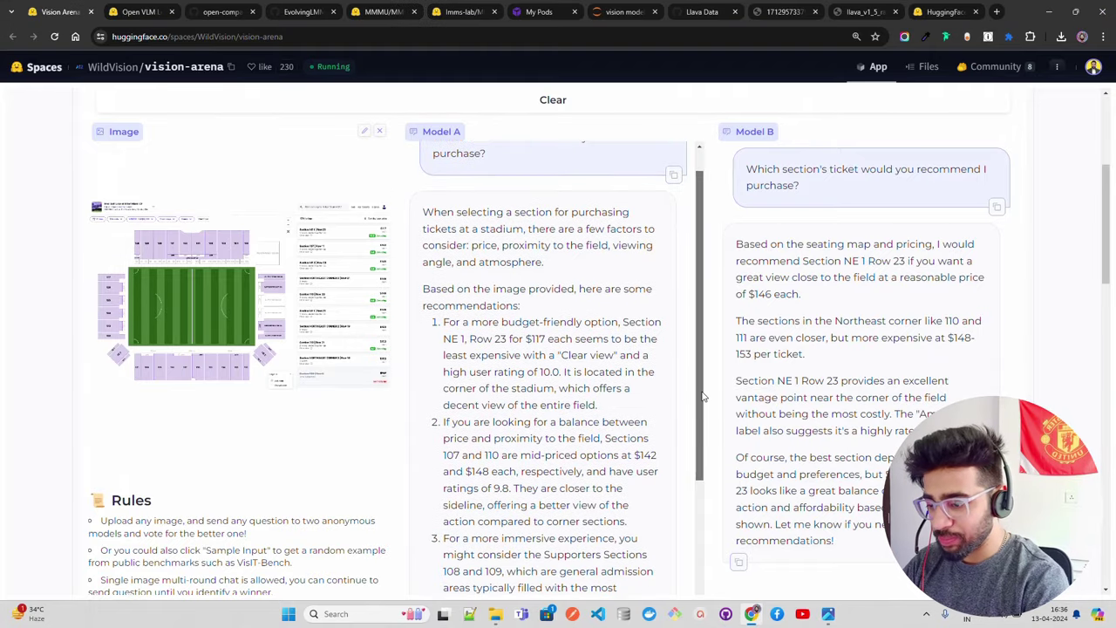
pyautogui.scroll(-1, 703, 399)
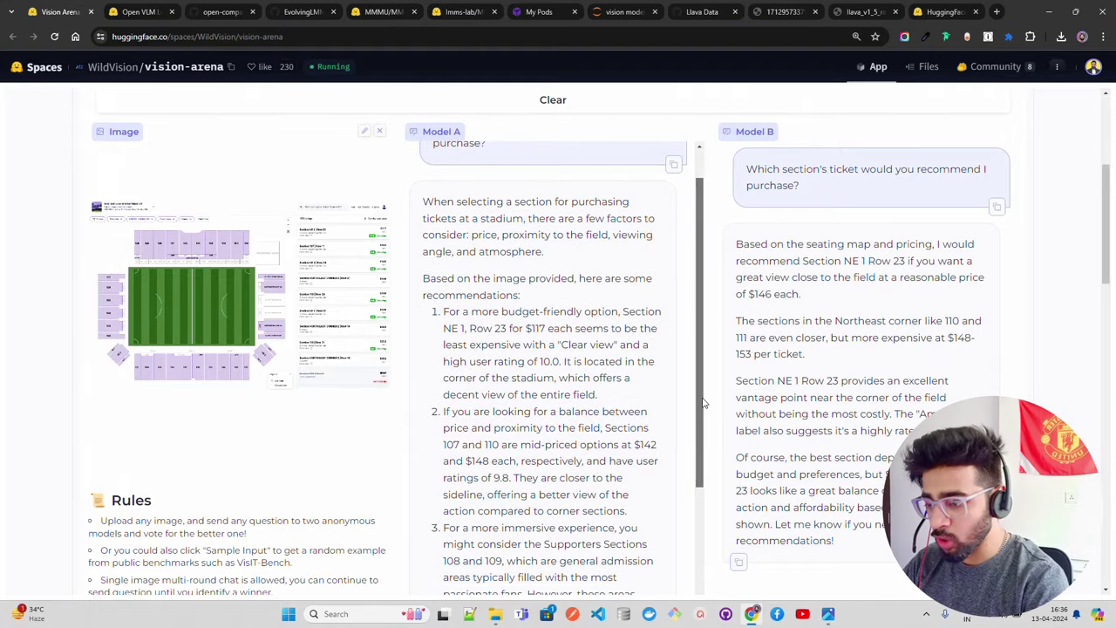
# Step: Recheck the stadium map, then return to WildVision Arena and scroll the page to the top
pyautogui.click(826, 613)
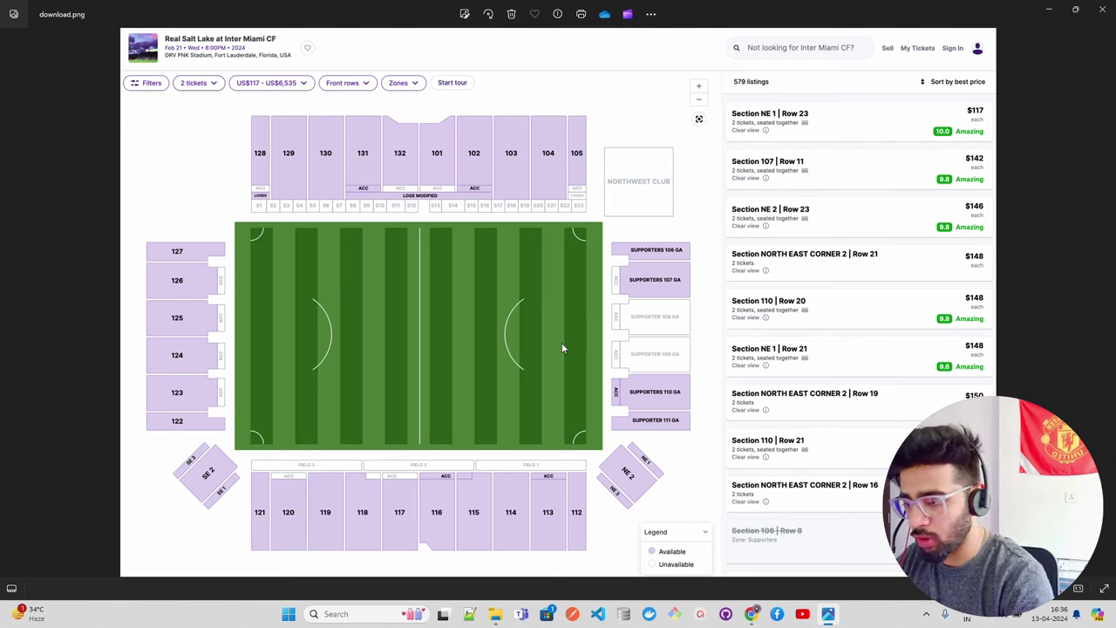
pyautogui.click(751, 614)
pyautogui.moveTo(697, 240); pyautogui.dragTo(698, 313)
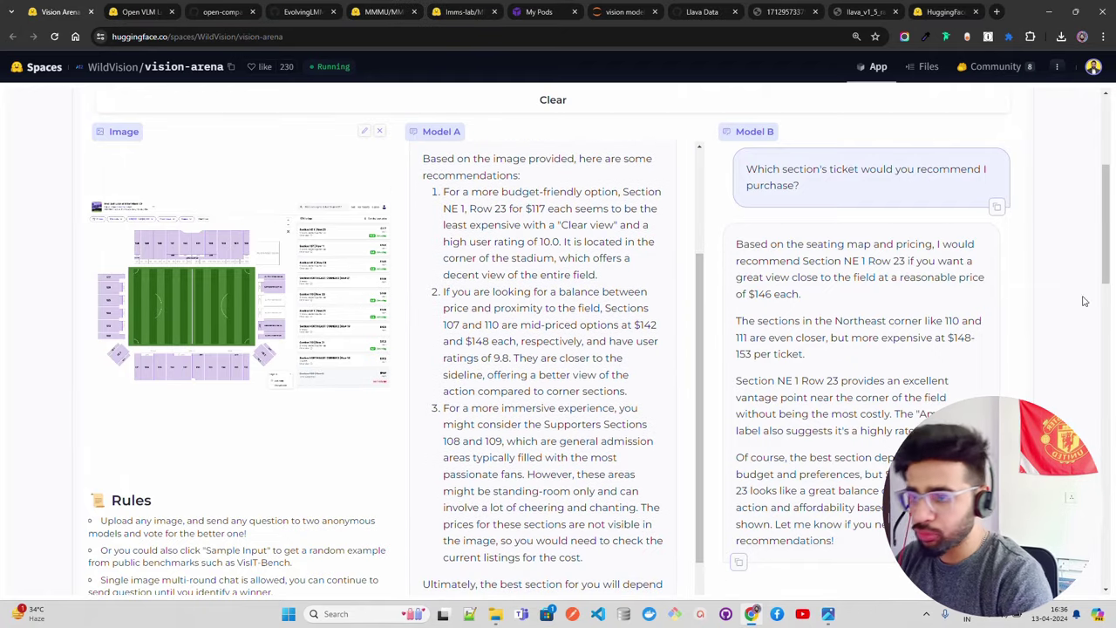
pyautogui.moveTo(1110, 218); pyautogui.dragTo(1096, 149)
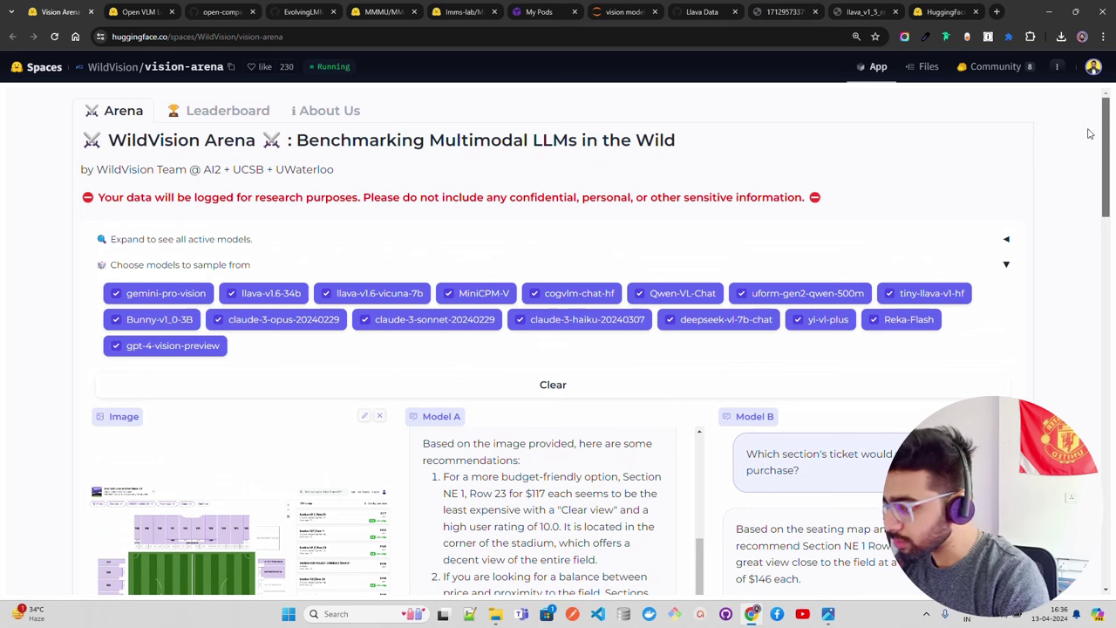
# Step: Open WildVision Arena's Full Leaderboard: 12 models, 3421 votes, gpt-4-vision-preview leading at 1158 Elo
pyautogui.click(243, 120)
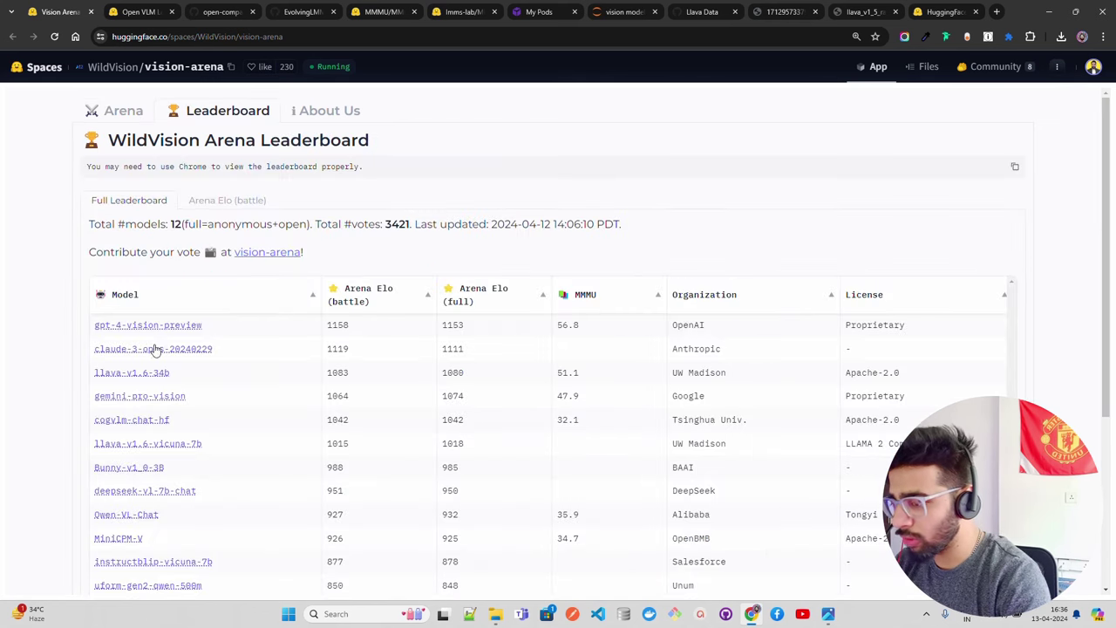
pyautogui.tripleClick(1109, 251)
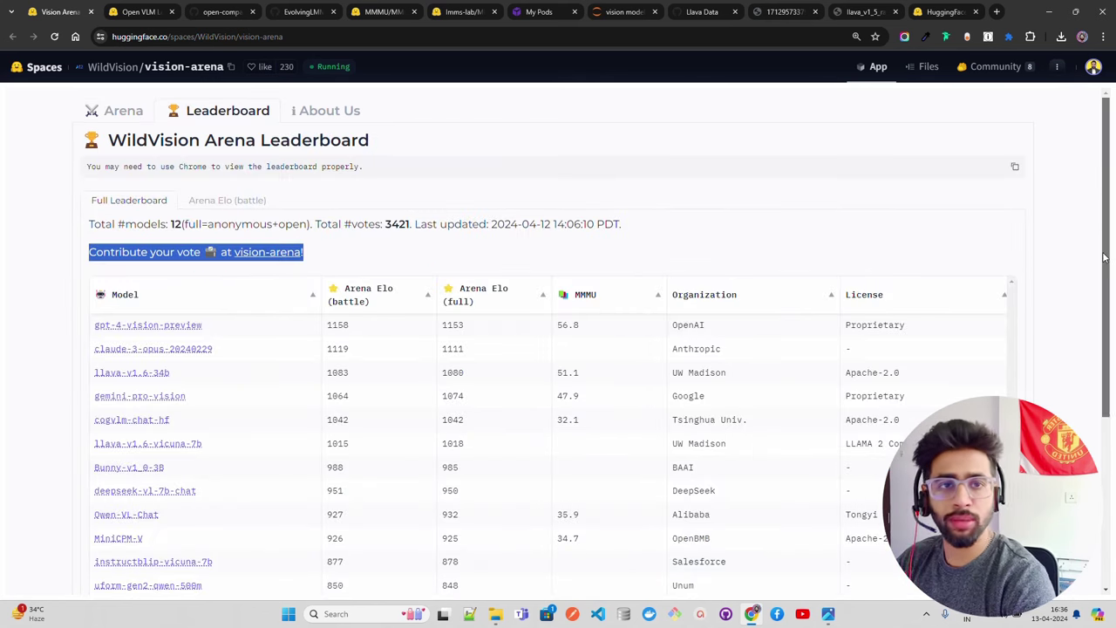
pyautogui.moveTo(1109, 251); pyautogui.dragTo(1103, 300)
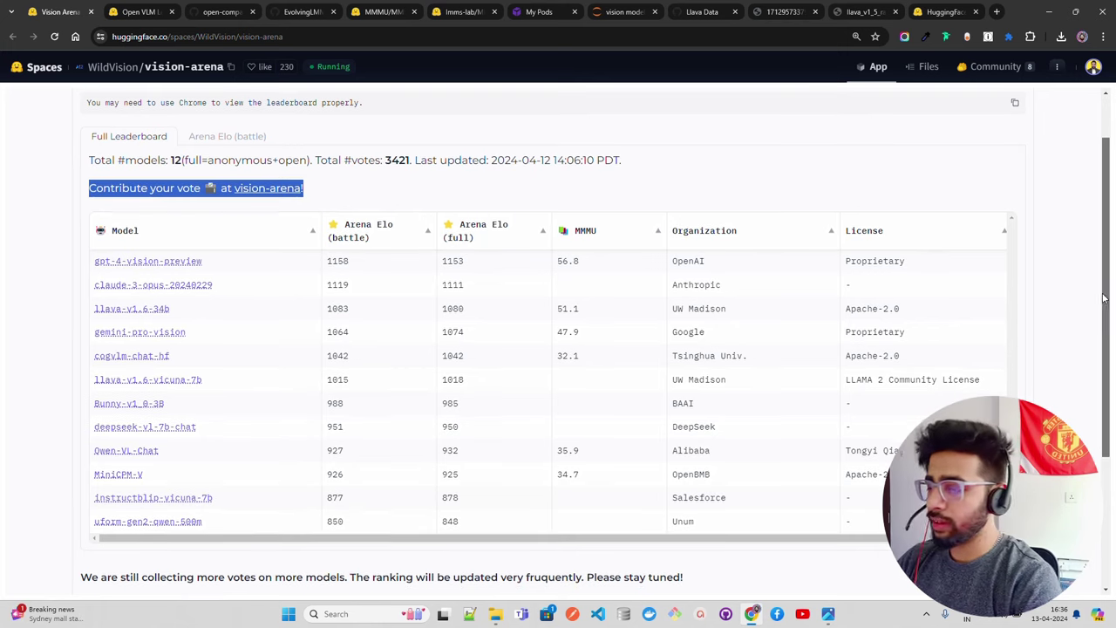
pyautogui.click(46, 293)
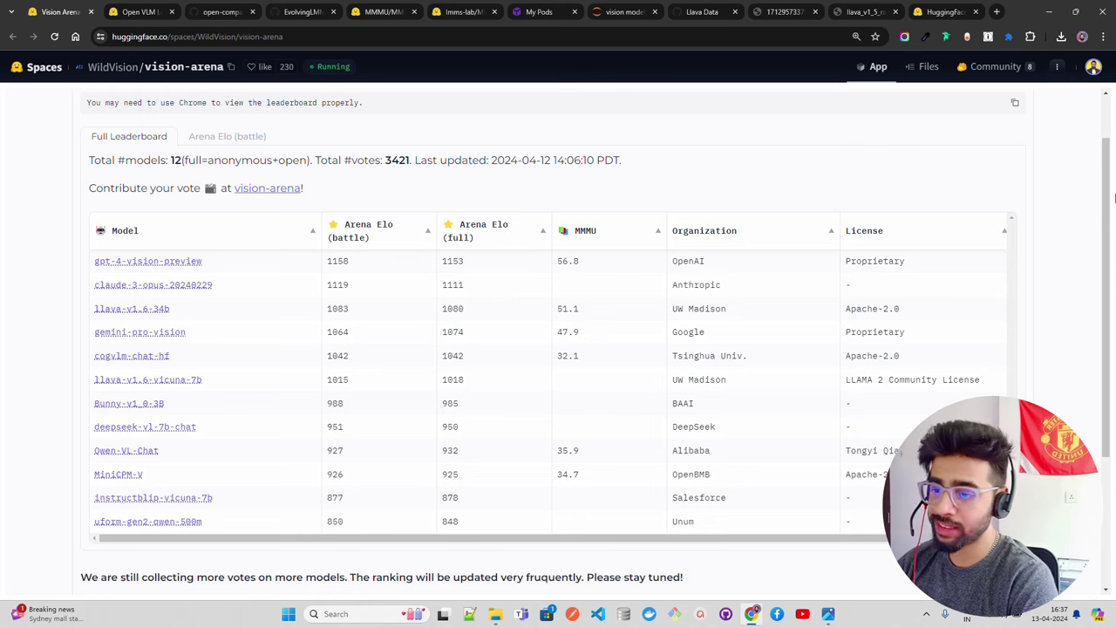
pyautogui.moveTo(1107, 157); pyautogui.dragTo(1108, 175)
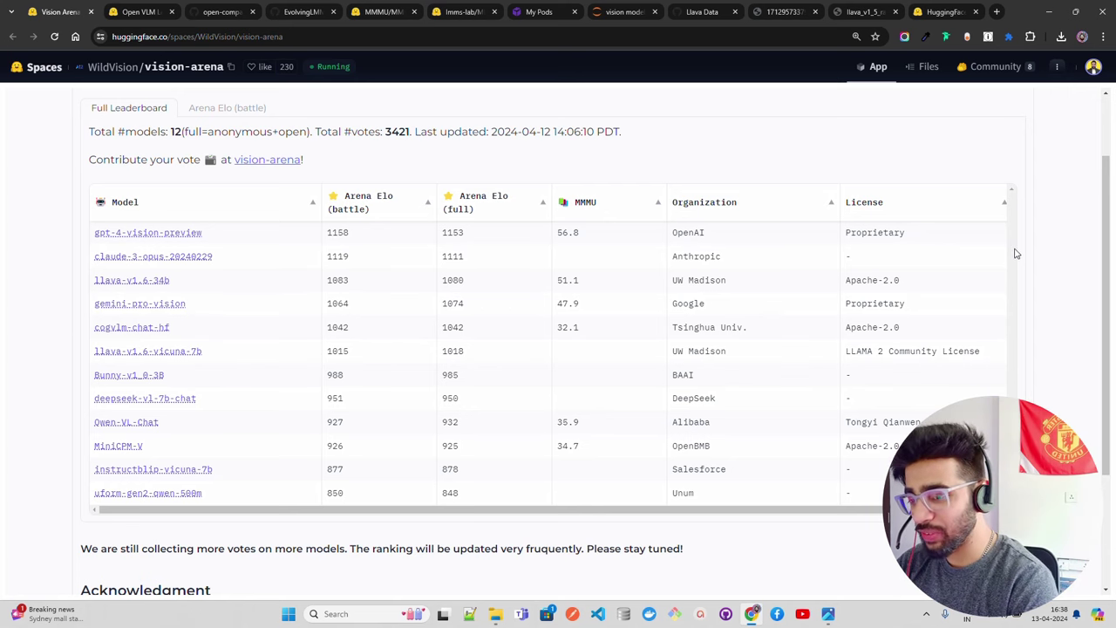
pyautogui.moveTo(1103, 225); pyautogui.dragTo(1111, 337)
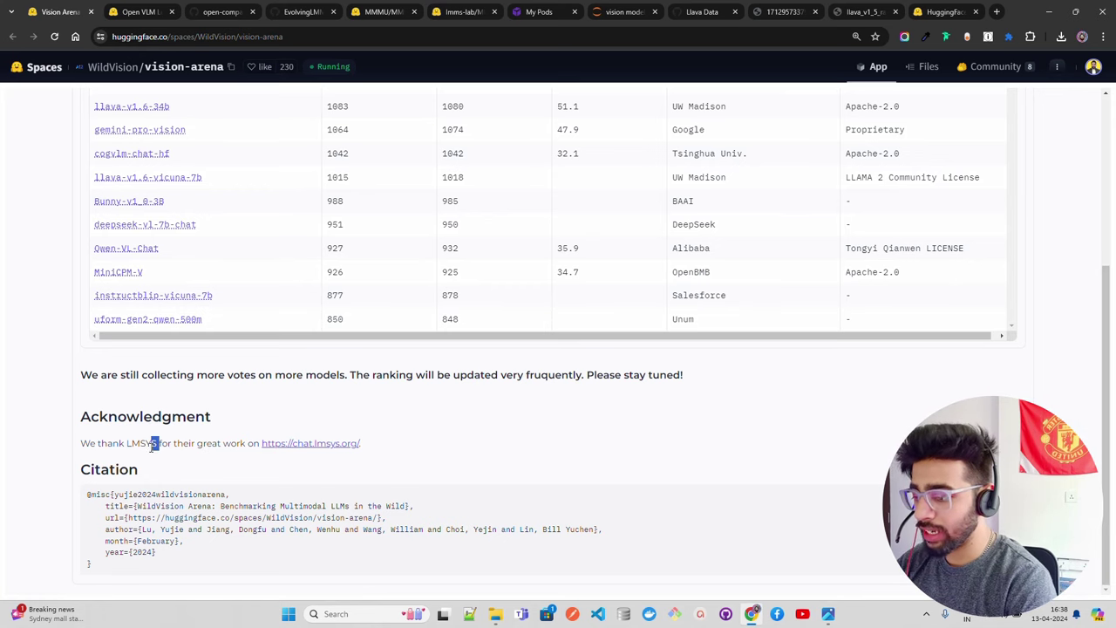
pyautogui.moveTo(158, 445); pyautogui.dragTo(131, 453)
pyautogui.click(330, 445)
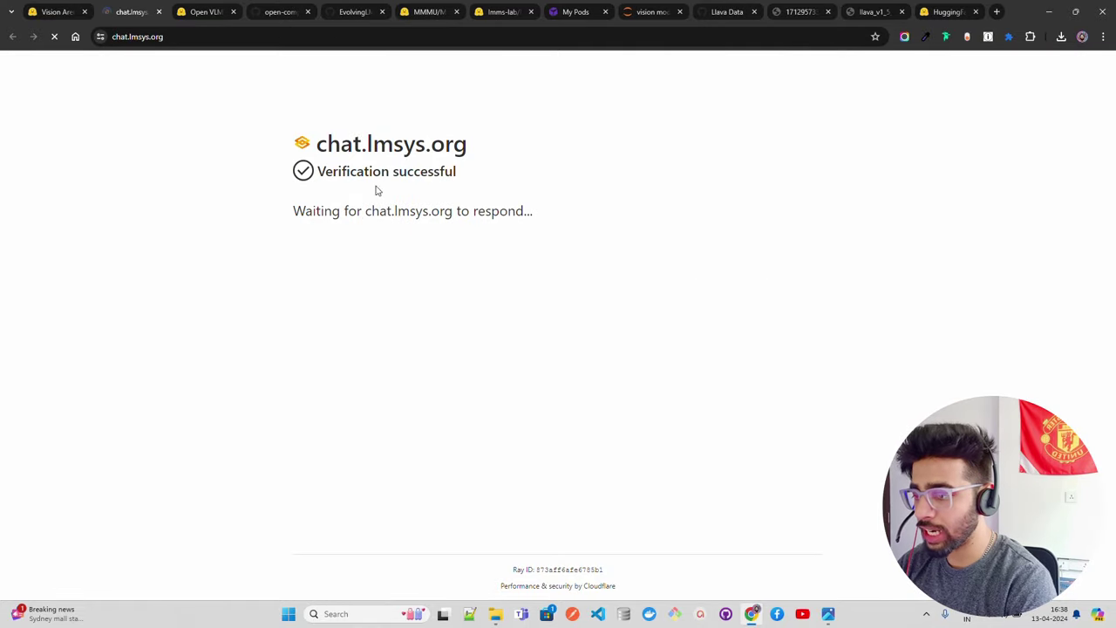
# Step: Switch to the chat.lmsys.org tab and accept the site's terms of use
pyautogui.click(45, 16)
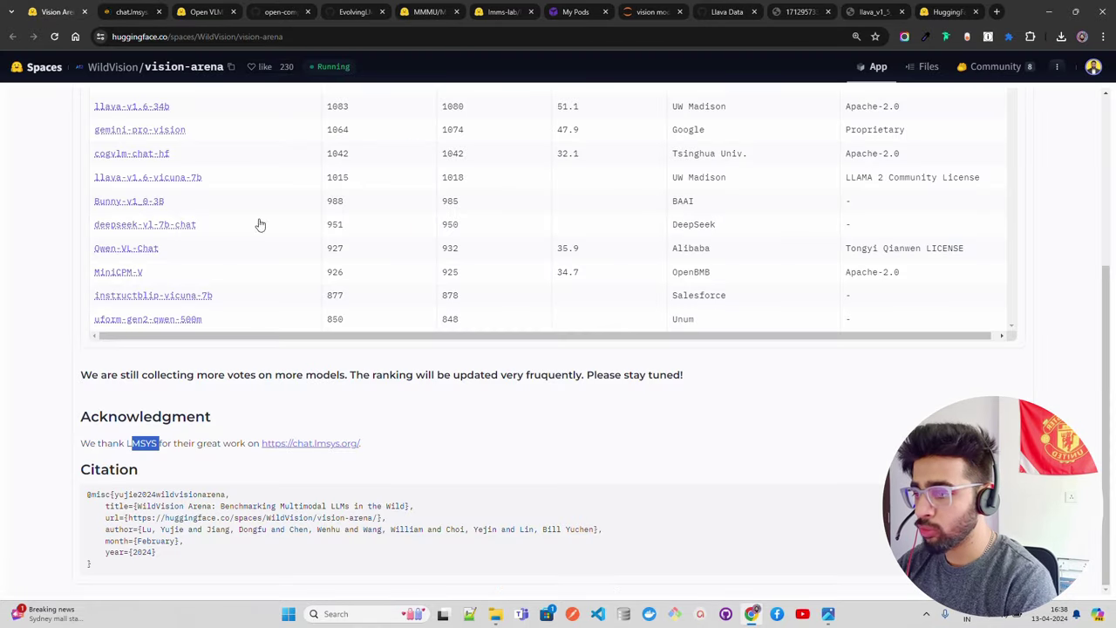
pyautogui.scroll(3, 1105, 121)
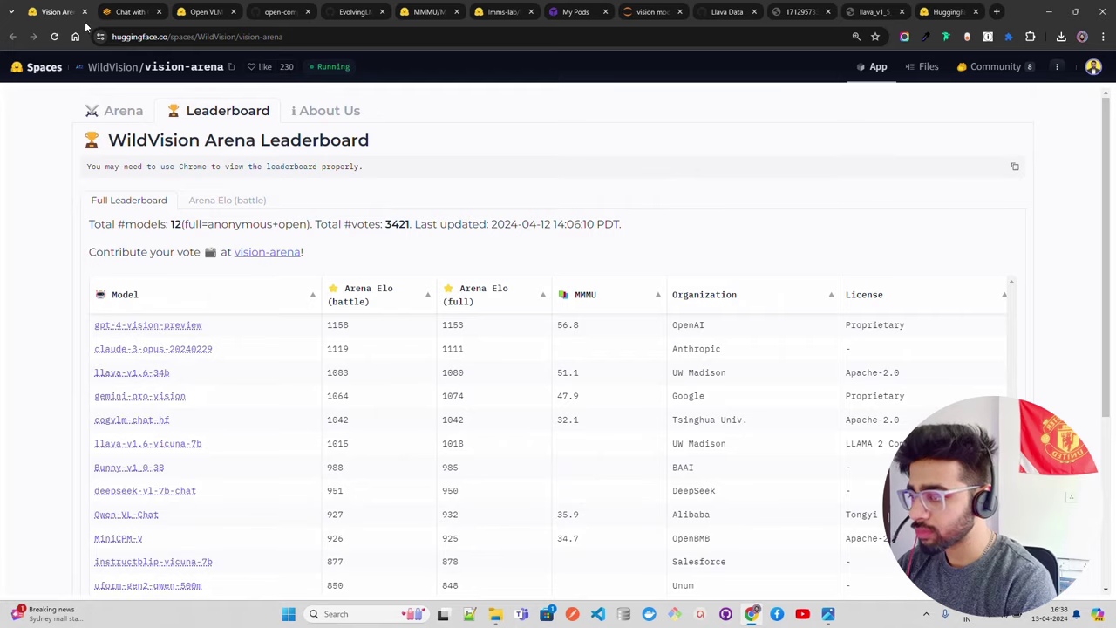
pyautogui.click(131, 19)
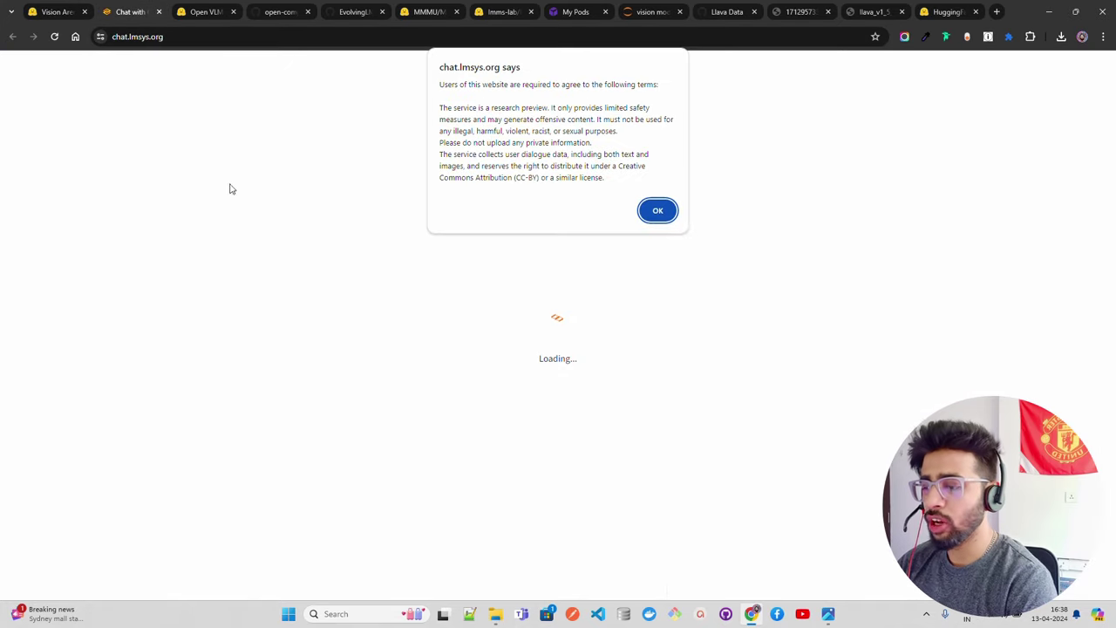
pyautogui.click(658, 212)
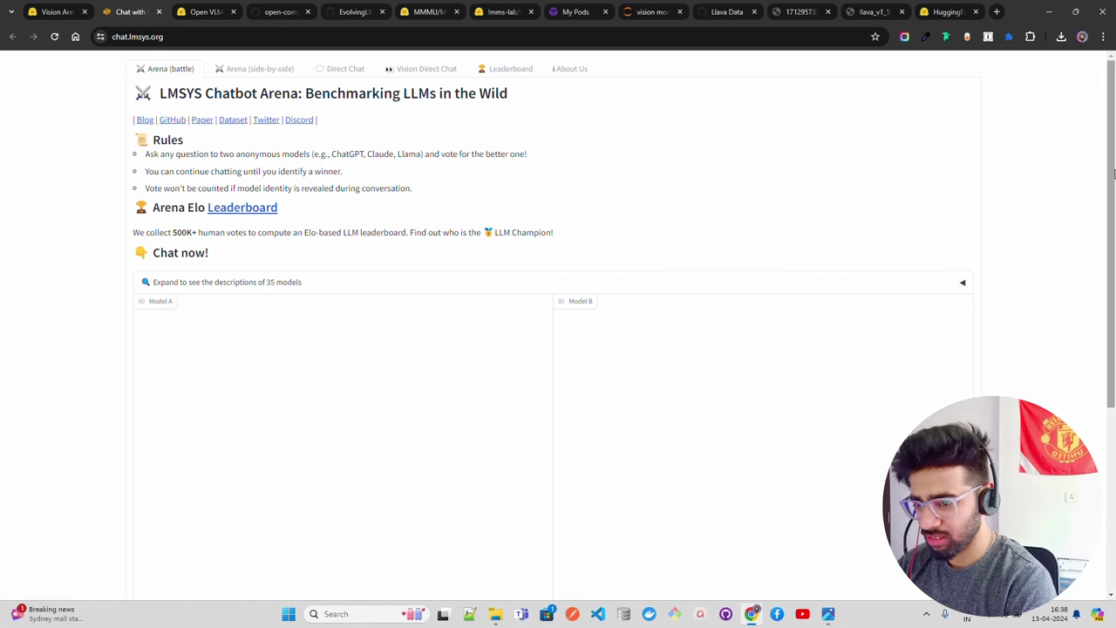
# Step: Open the Arena (side-by-side) view, then the Leaderboard with GPT-4-Turbo-2024-04-09 leading at 1261 Elo
pyautogui.moveTo(1113, 218); pyautogui.dragTo(1113, 384)
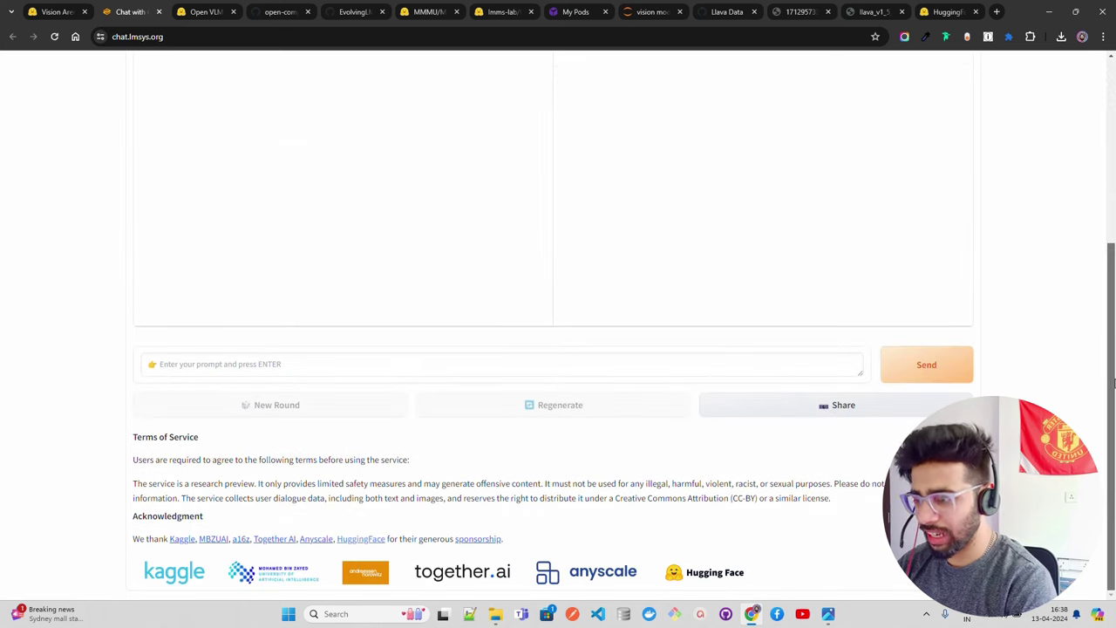
pyautogui.scroll(5, 1088, 218)
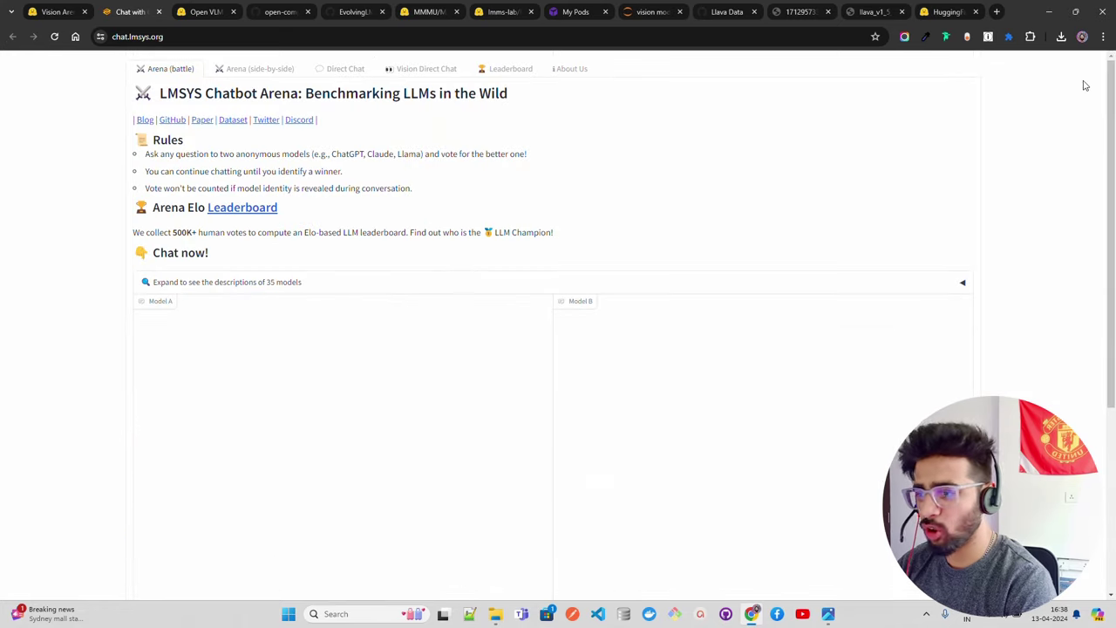
pyautogui.click(259, 71)
pyautogui.click(506, 71)
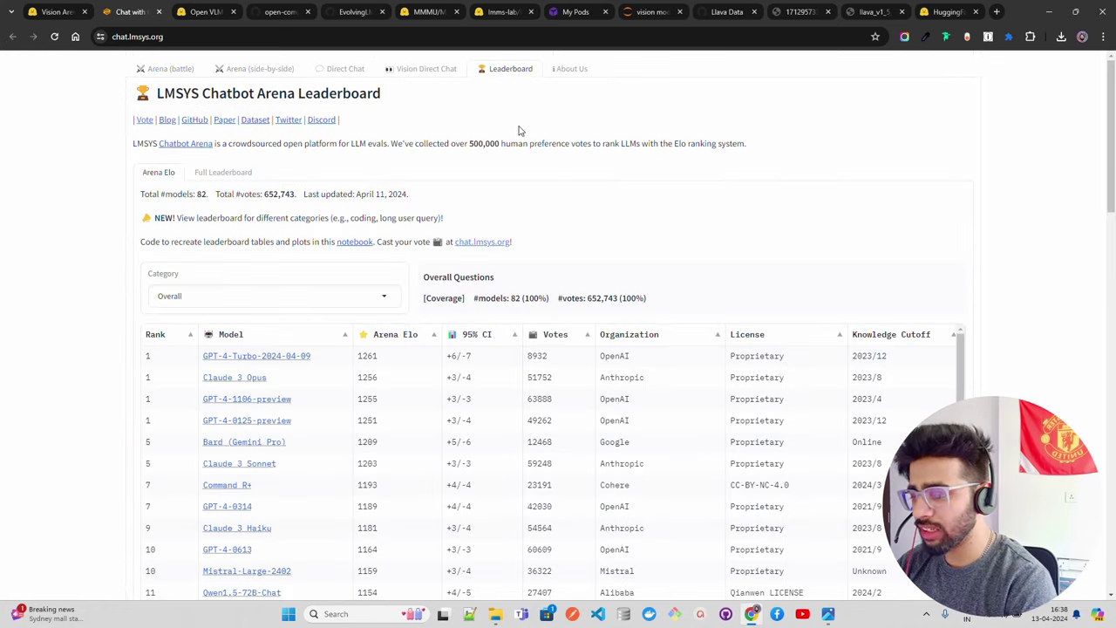
pyautogui.moveTo(321, 360); pyautogui.dragTo(202, 358)
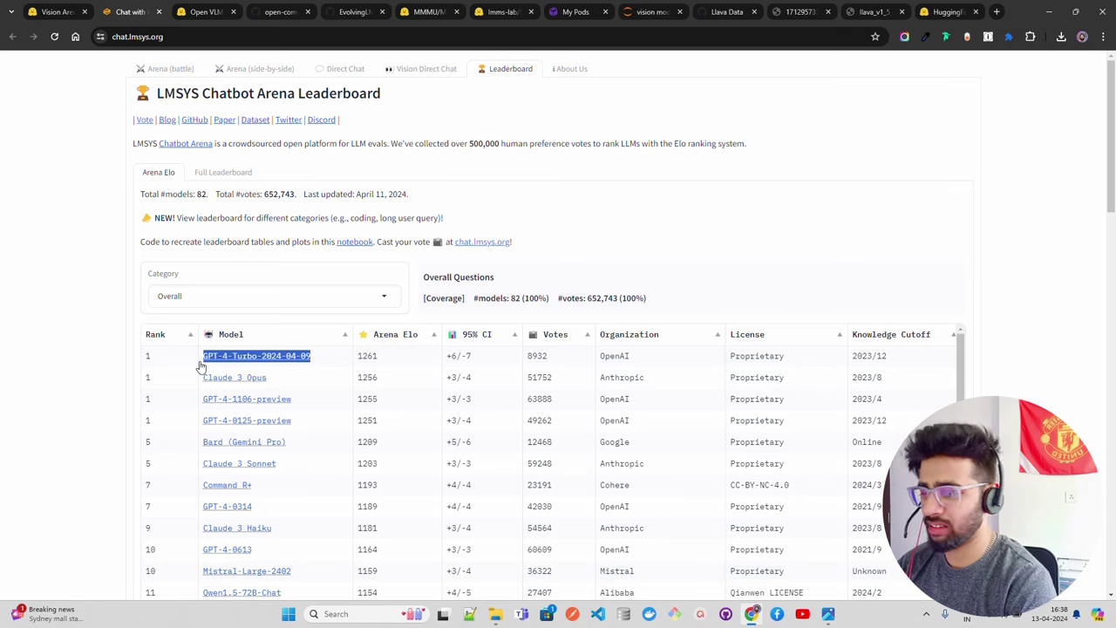
pyautogui.scroll(-2, 767, 169)
pyautogui.click(992, 200)
pyautogui.scroll(2, 1106, 175)
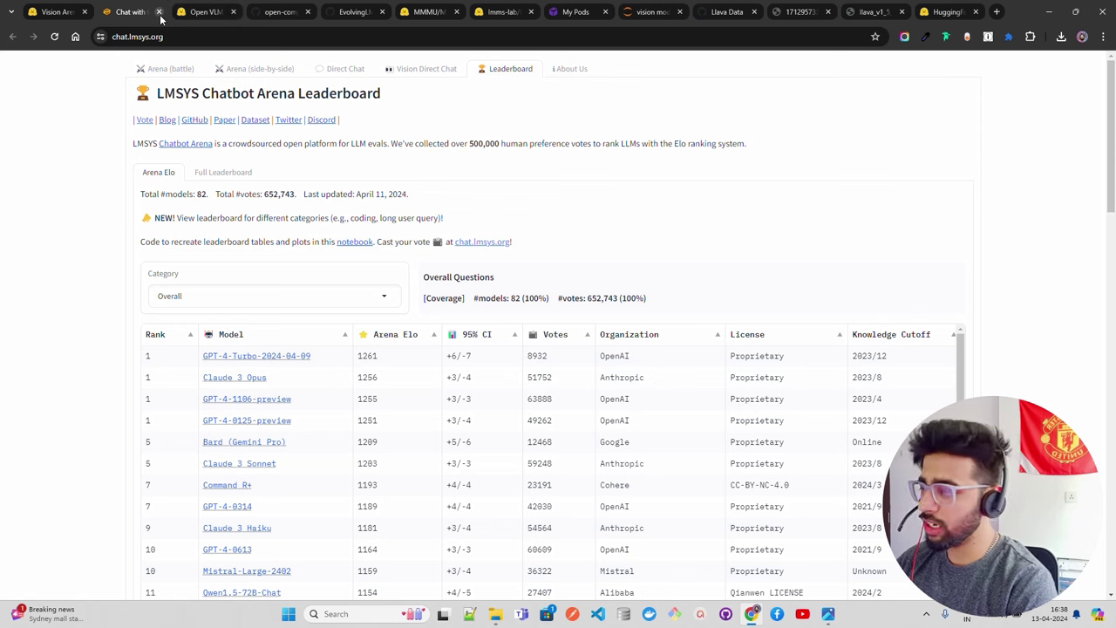
# Step: Switch to the OpenVLM Leaderboard, close the LMSYS chat tab, and browse the Main Evaluation Results table
pyautogui.click(202, 12)
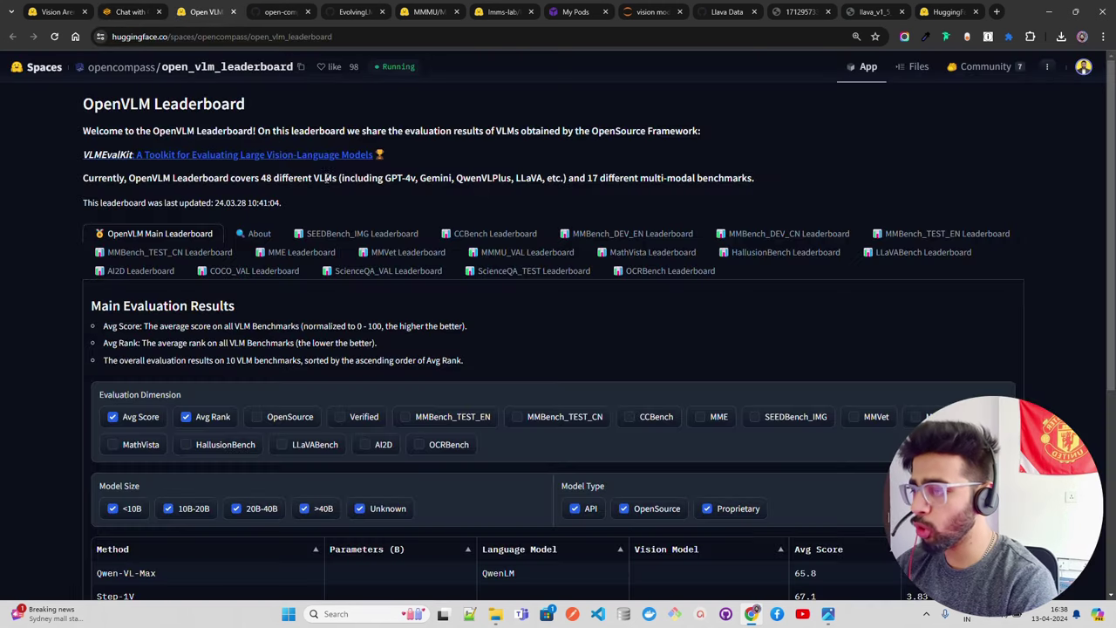
pyautogui.click(159, 12)
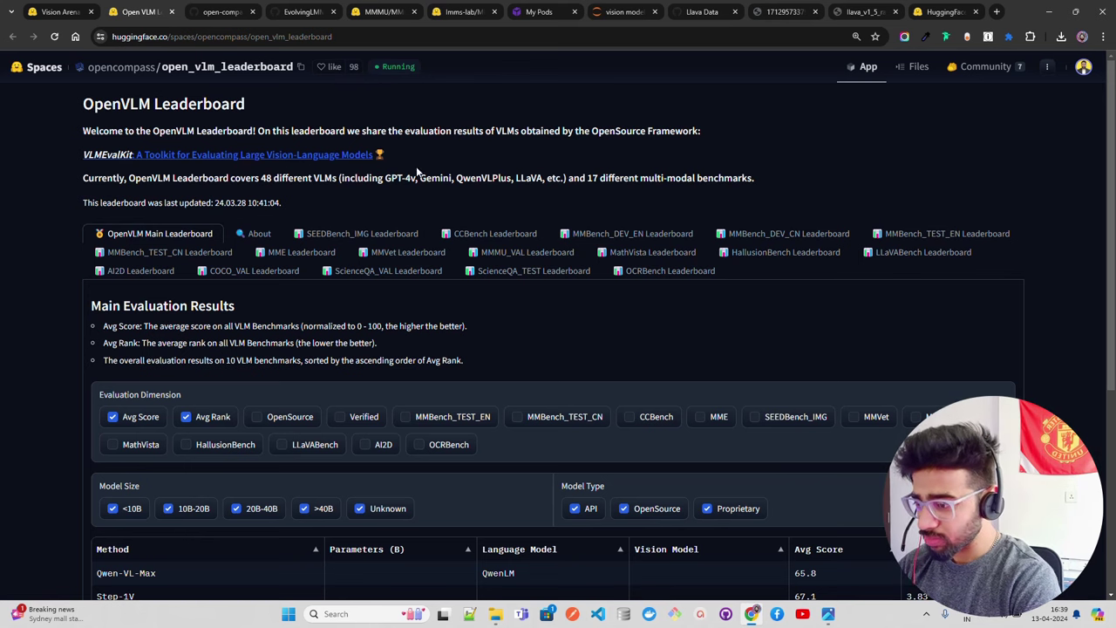
pyautogui.moveTo(1109, 166); pyautogui.dragTo(1111, 369)
pyautogui.scroll(2, 1073, 289)
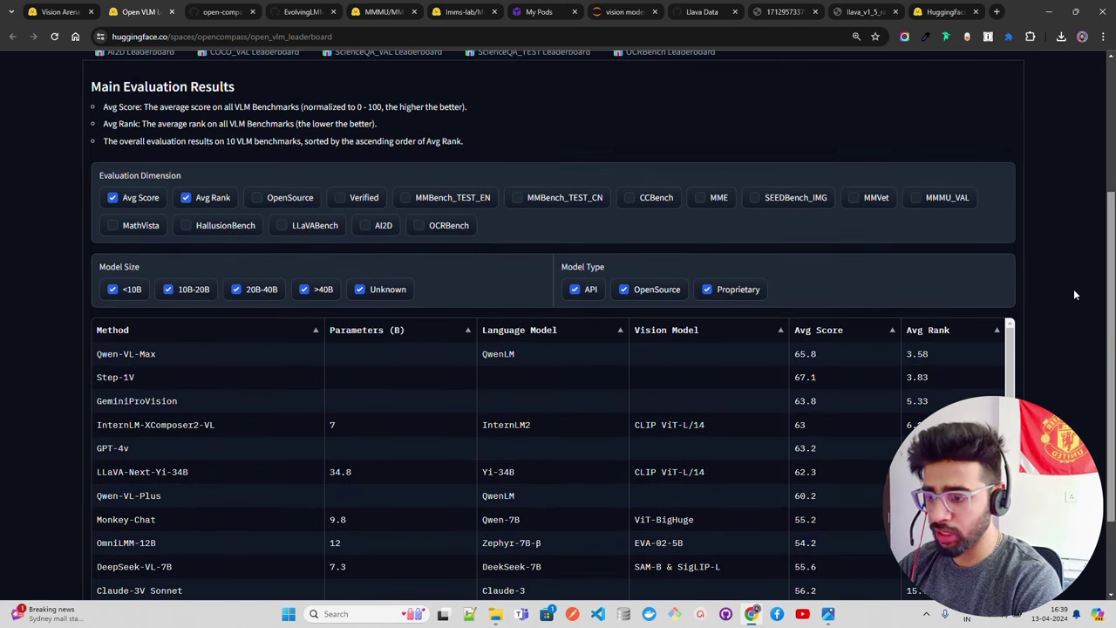
pyautogui.scroll(2, 1074, 288)
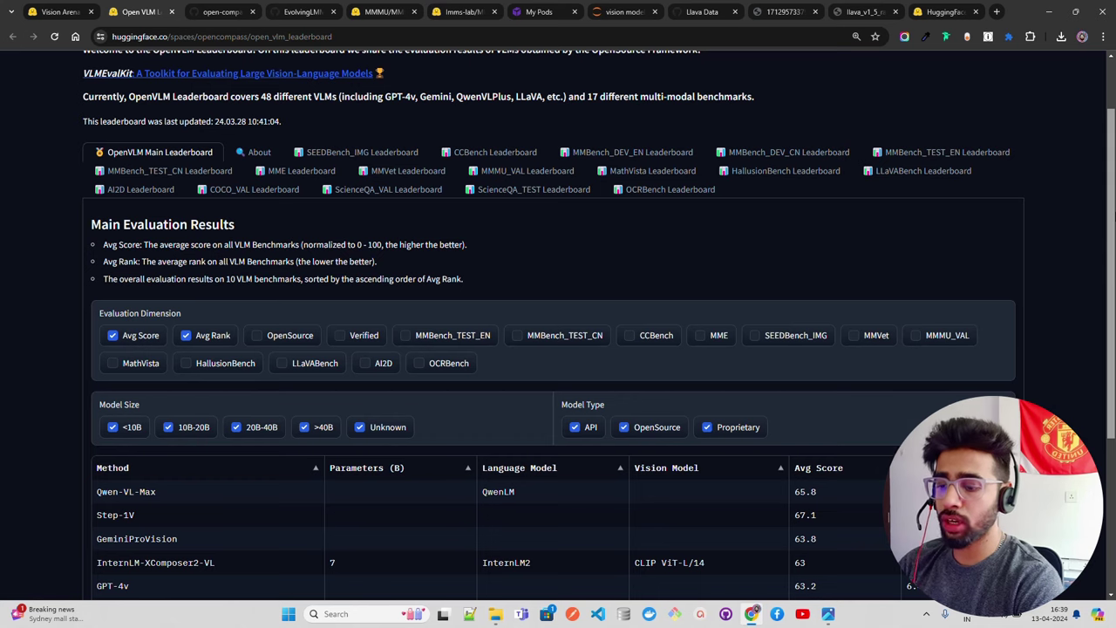
pyautogui.scroll(2, 1106, 130)
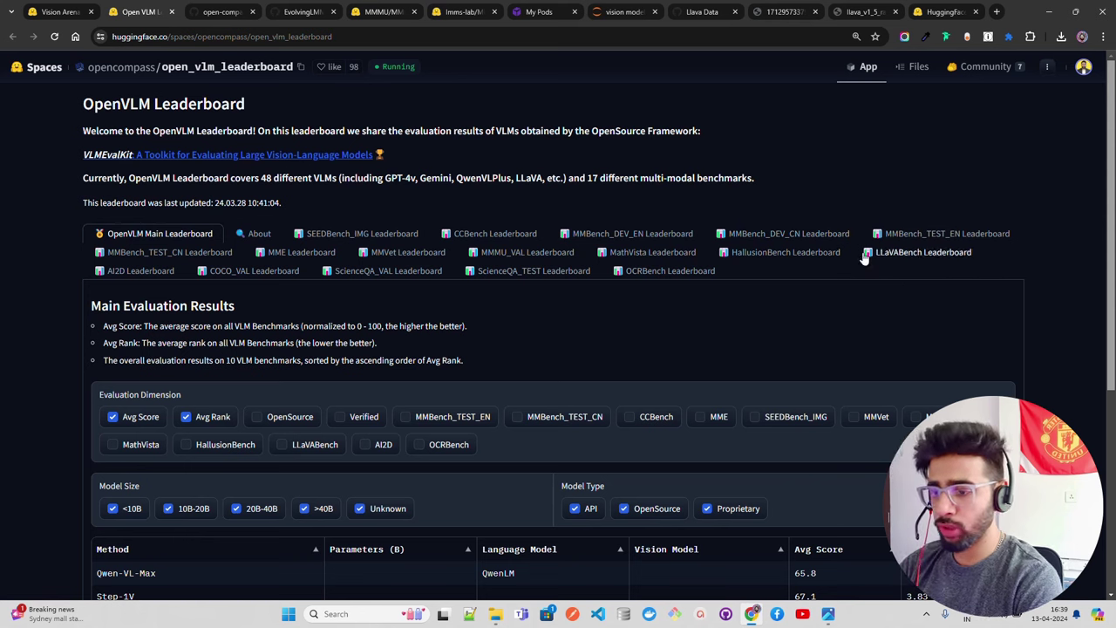
# Step: Show the LLaVABench Leaderboard results and scroll through the table
pyautogui.click(918, 254)
pyautogui.scroll(-3, 906, 297)
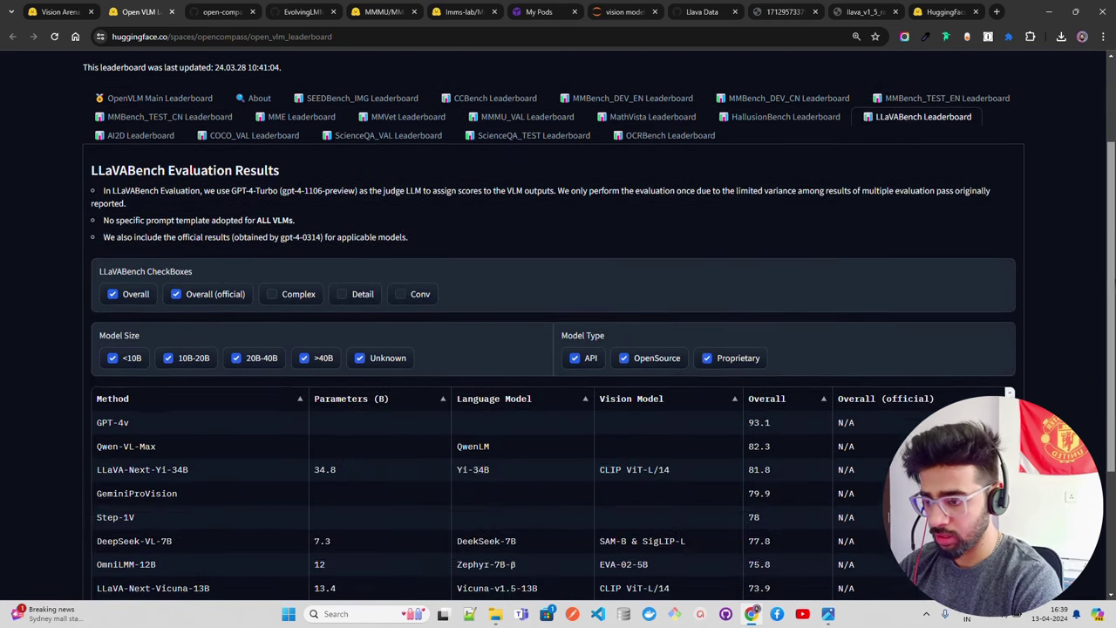
pyautogui.scroll(-1, 558, 349)
pyautogui.scroll(3, 128, 495)
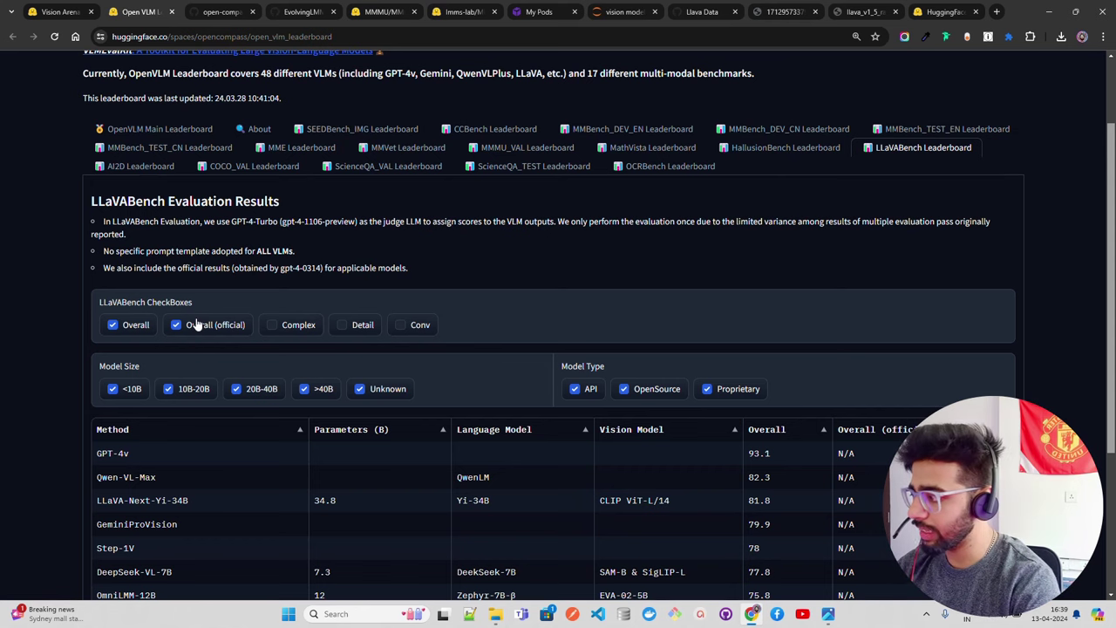
# Step: Compare against the WildVision Arena Leaderboard, then close the OpenVLM Leaderboard tab
pyautogui.click(66, 14)
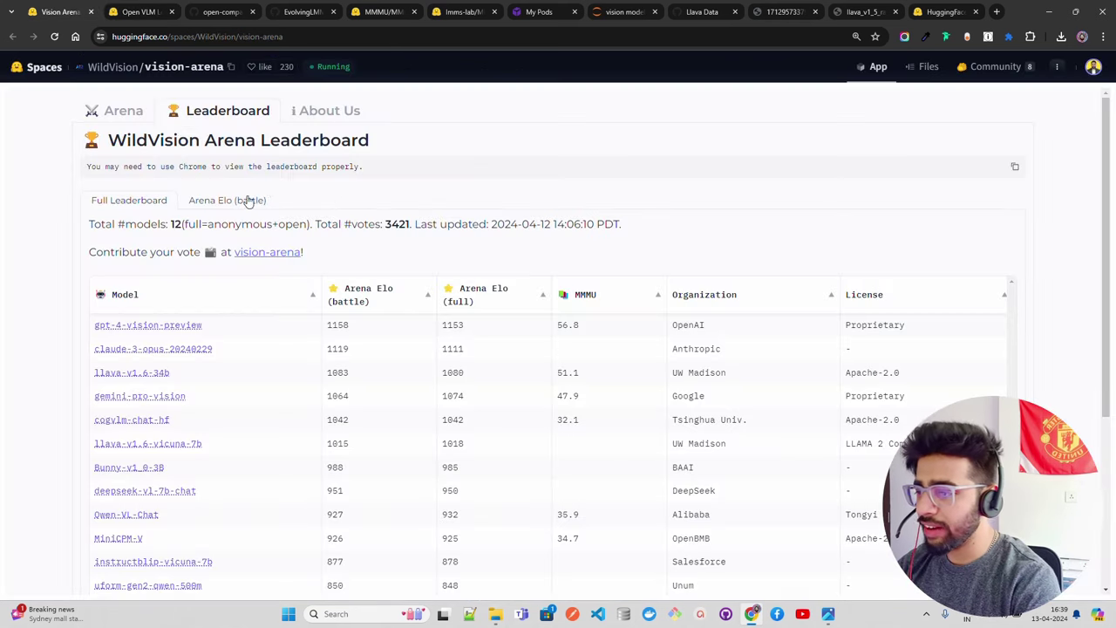
pyautogui.click(142, 12)
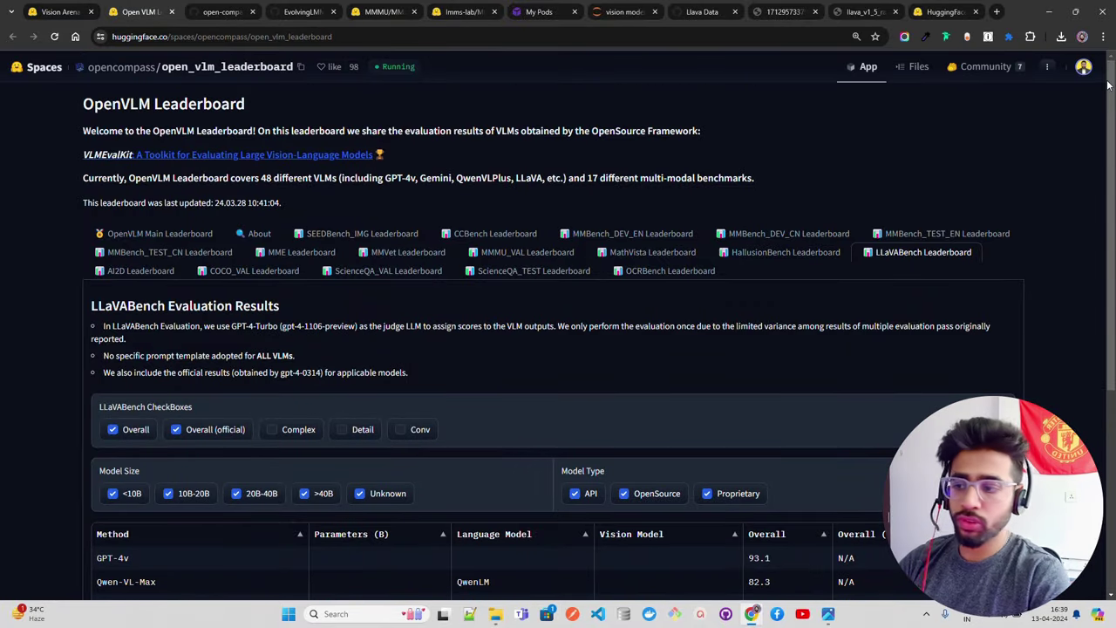
pyautogui.click(172, 11)
# Step: Close the Vision Arena tab and briefly check the LLaVA-1.5 radar chart and vision notebook tabs
pyautogui.click(91, 12)
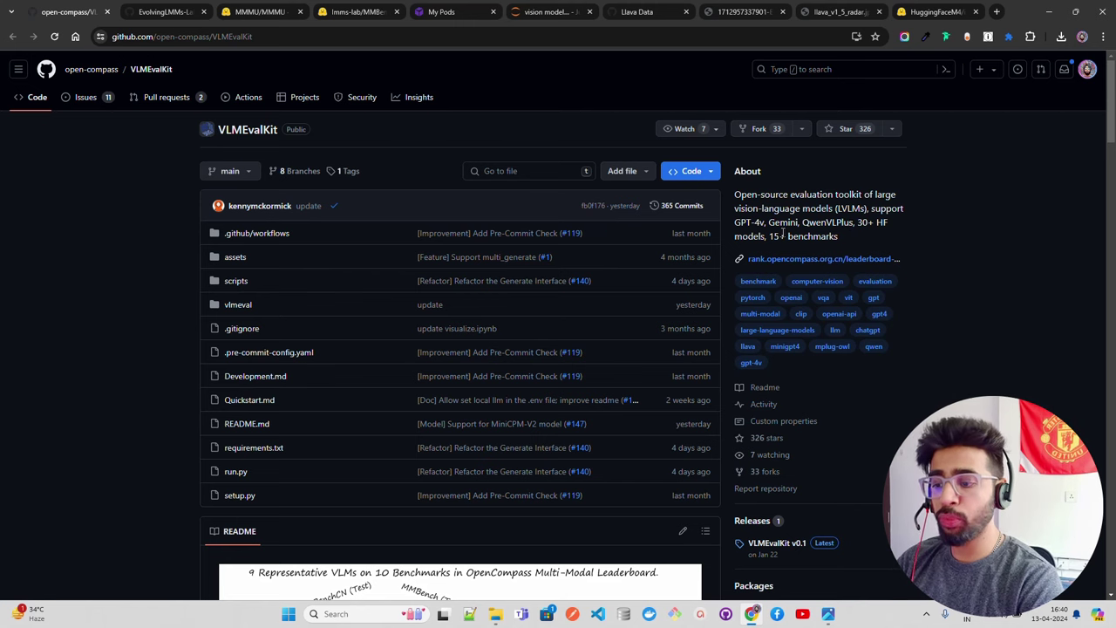
pyautogui.scroll(-5, 1110, 105)
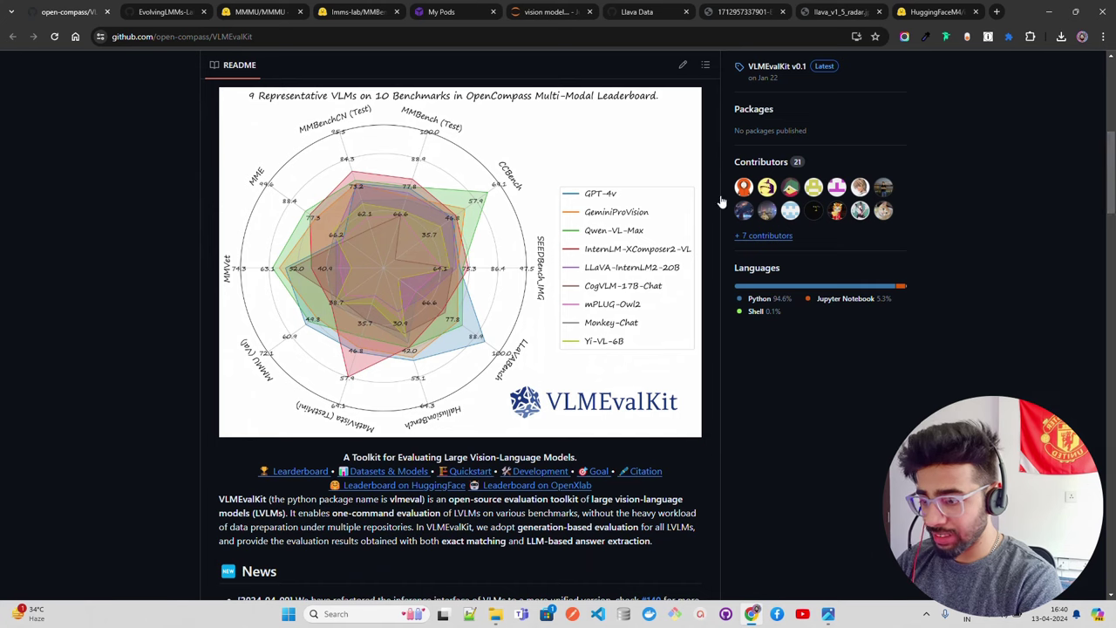
pyautogui.click(852, 11)
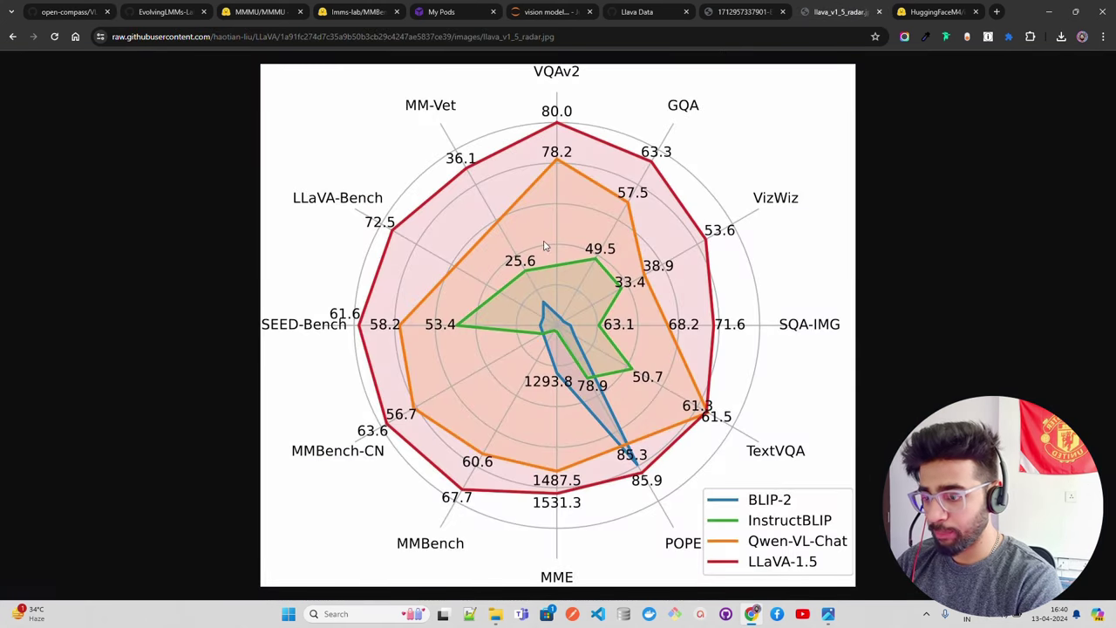
pyautogui.click(550, 12)
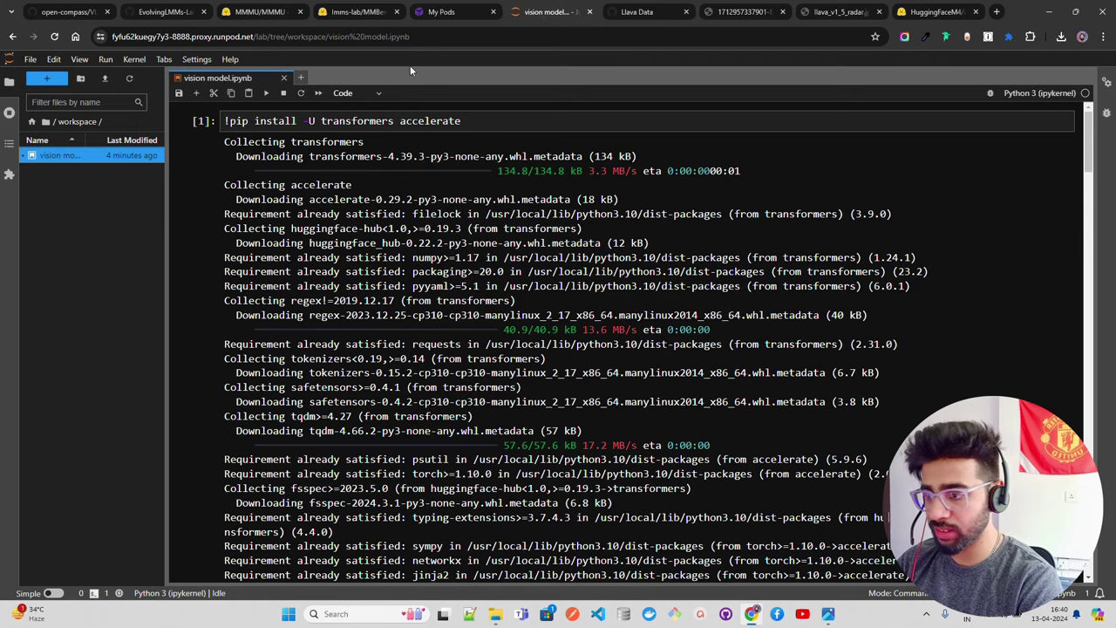
pyautogui.click(56, 8)
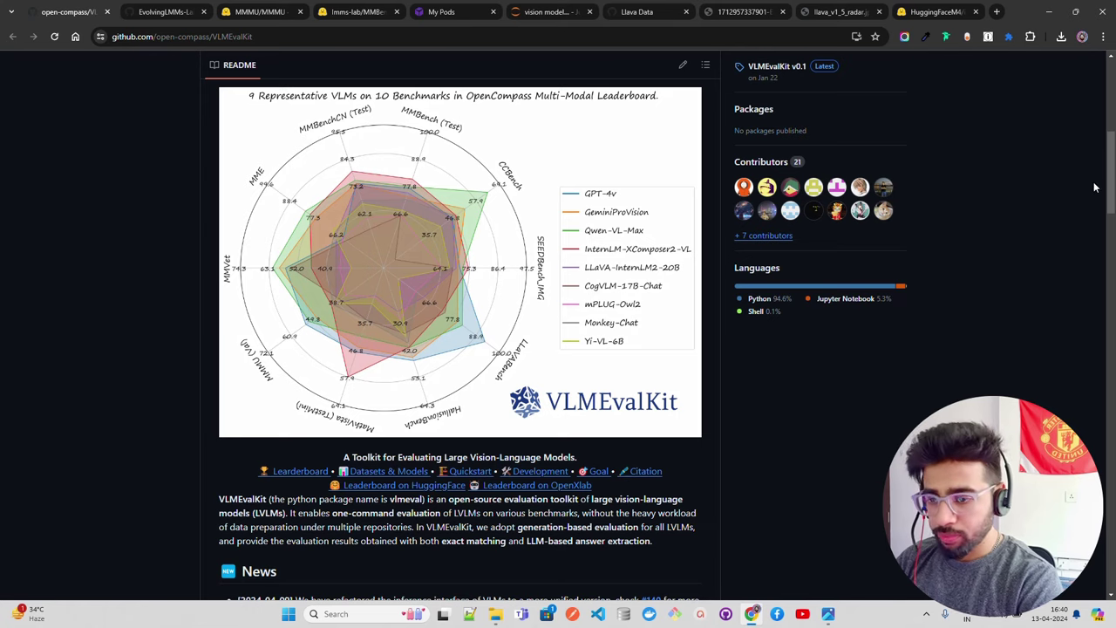
# Step: Scroll the VLMEvalKit README past the supported benchmarks to the OpenCompass BibTeX citation
pyautogui.scroll(-4, 1110, 179)
pyautogui.scroll(-20, 1109, 179)
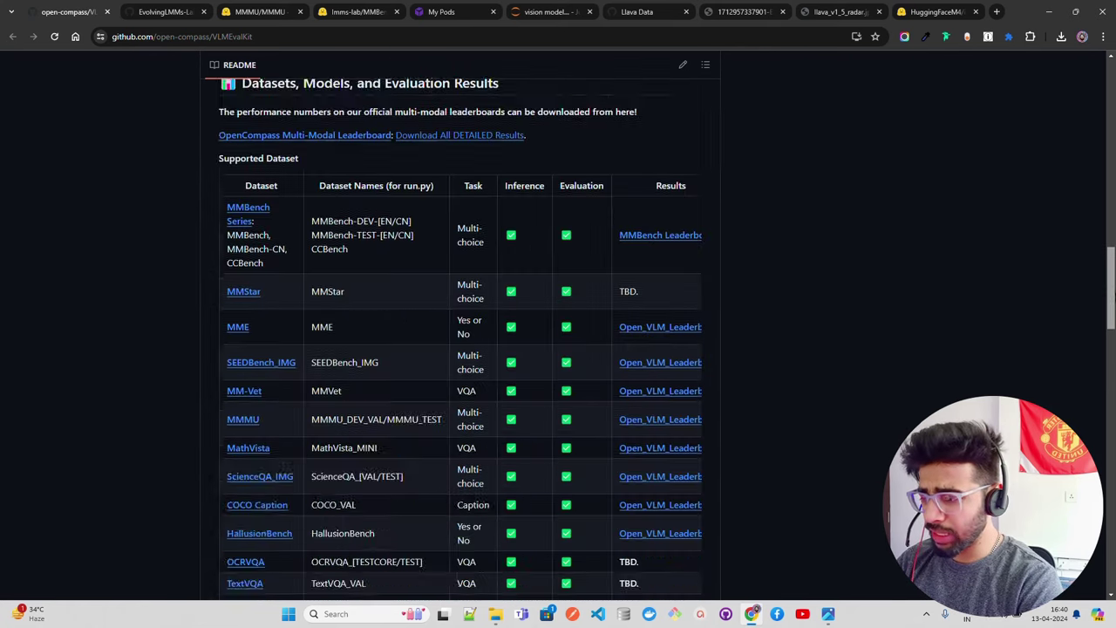
pyautogui.scroll(-1, 573, 343)
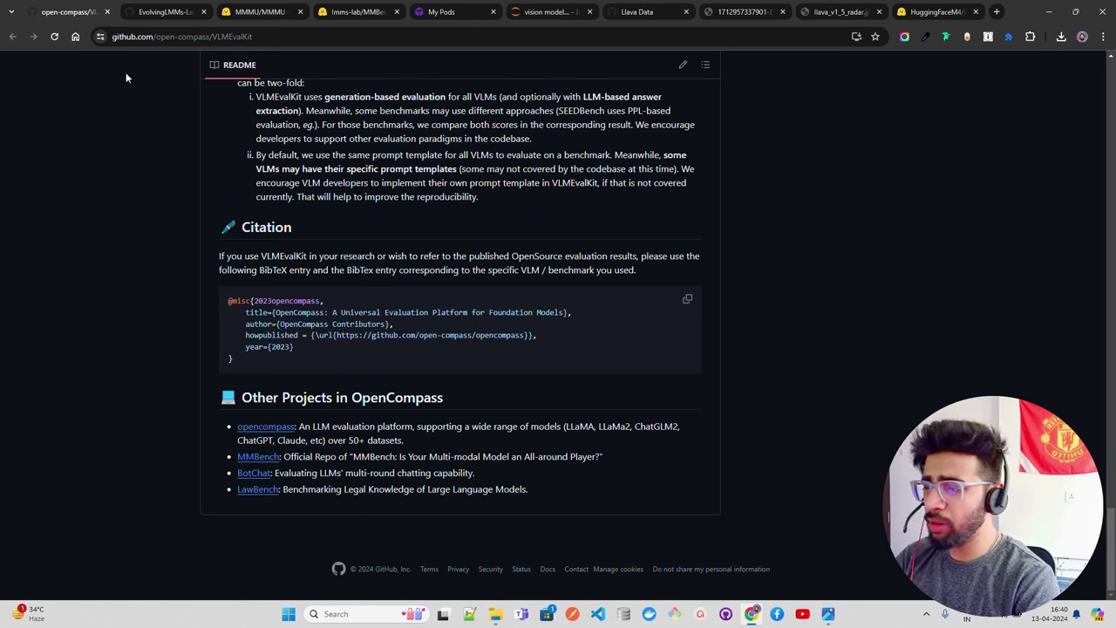
# Step: Close VLMEvalKit and scroll the lmms-eval README to the v0.1.0 release announcement
pyautogui.click(107, 11)
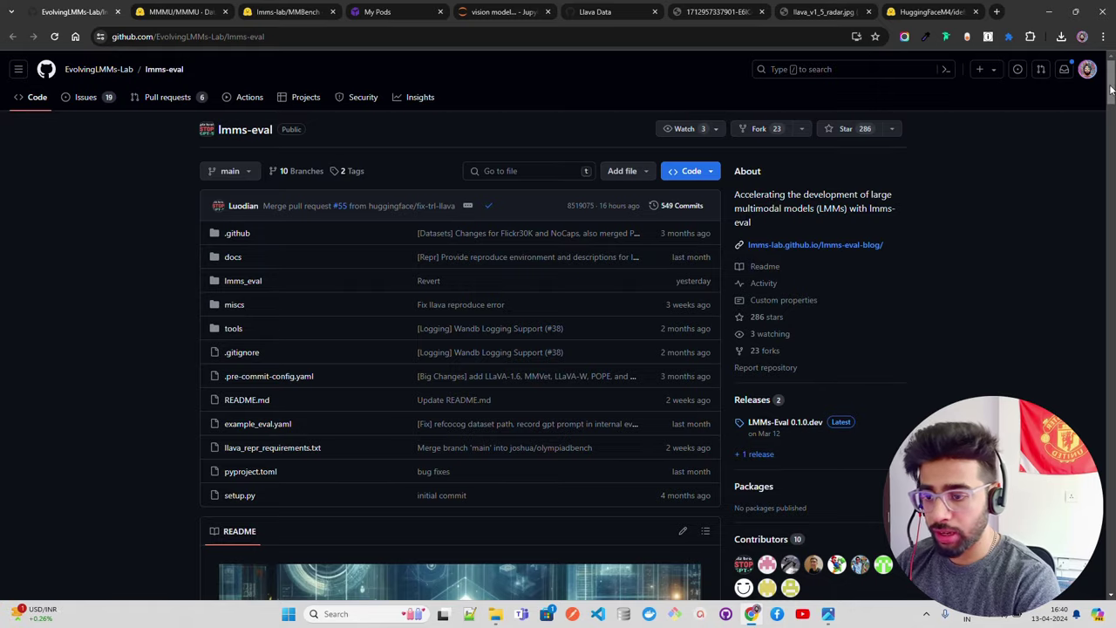
pyautogui.scroll(-5, 890, 220)
pyautogui.scroll(-2, 558, 323)
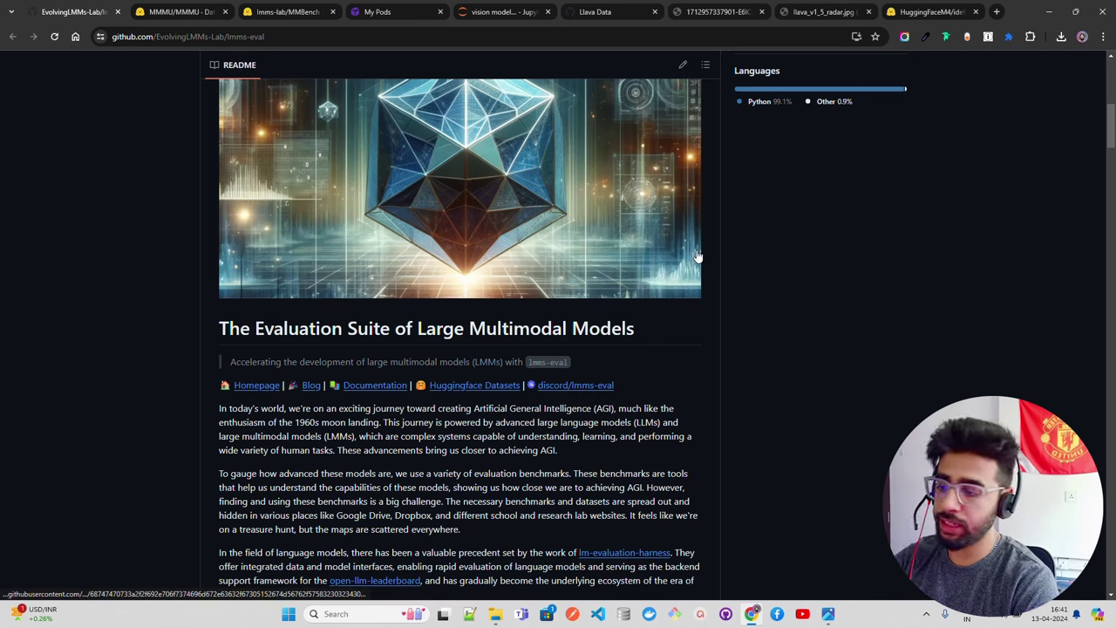
pyautogui.scroll(-10, 1113, 176)
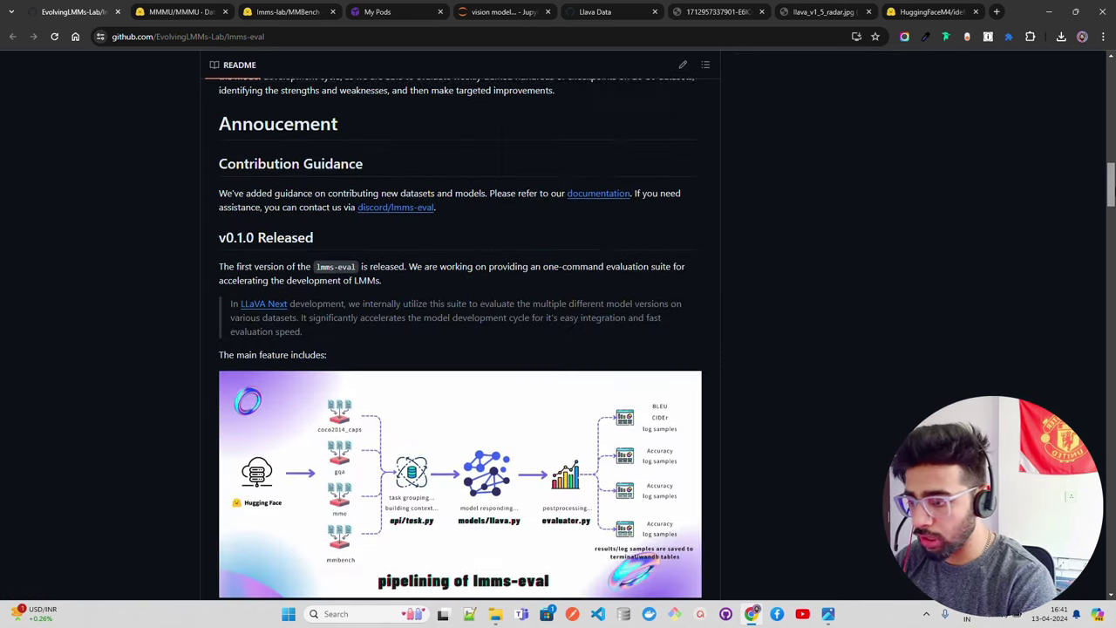